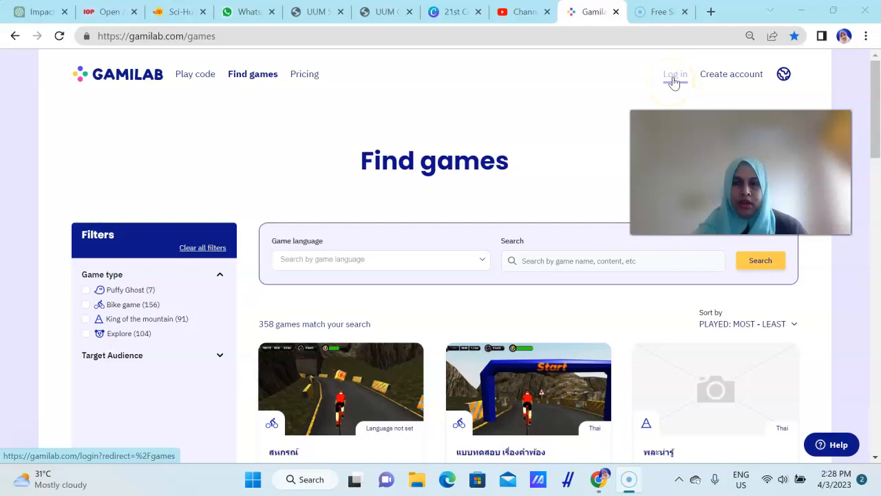
Step: Log in to Gamilab with the first external sign-in provider offered
click(673, 78)
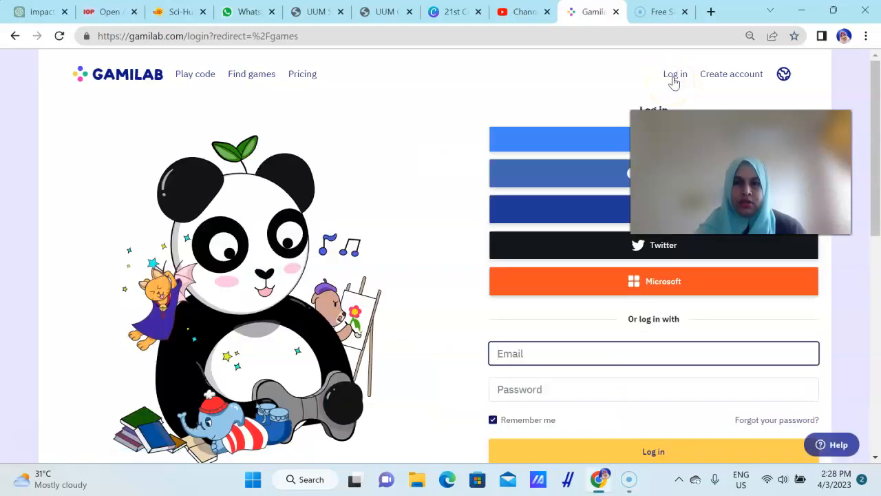
click(570, 137)
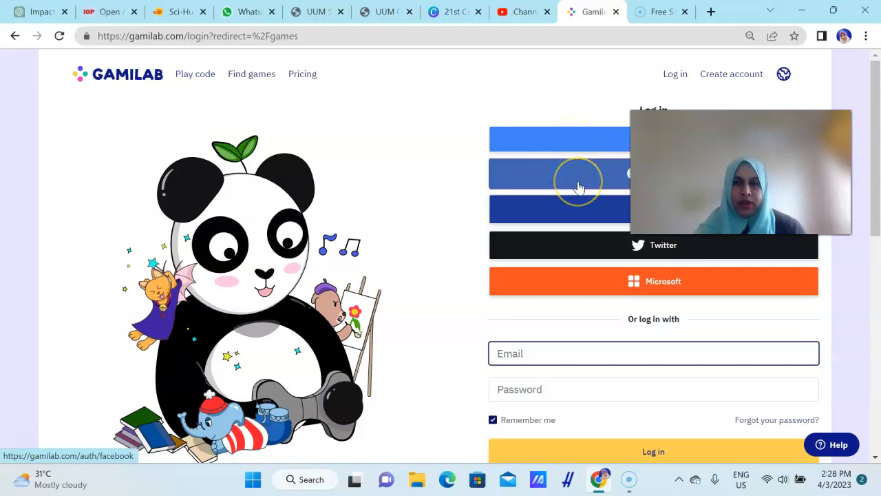
click(578, 141)
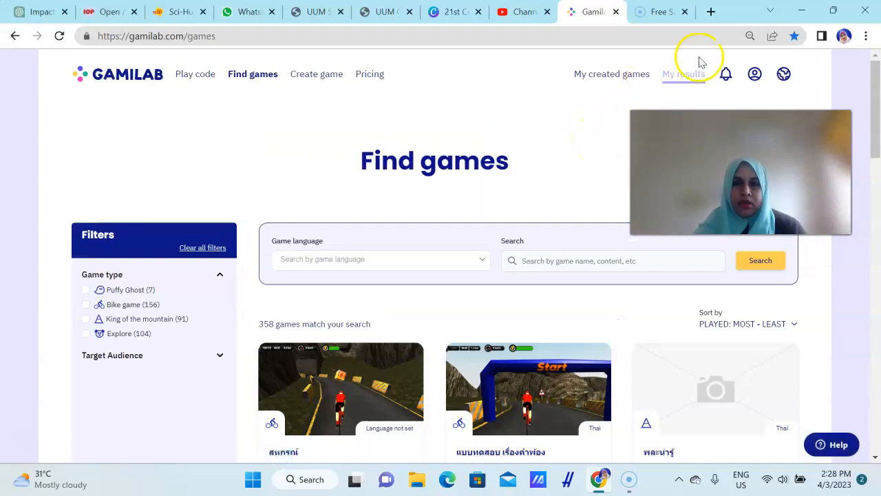
Step: Browse the public game list, expand the Target Audience filter and view the available sort options
scroll(492, 139, down, 2)
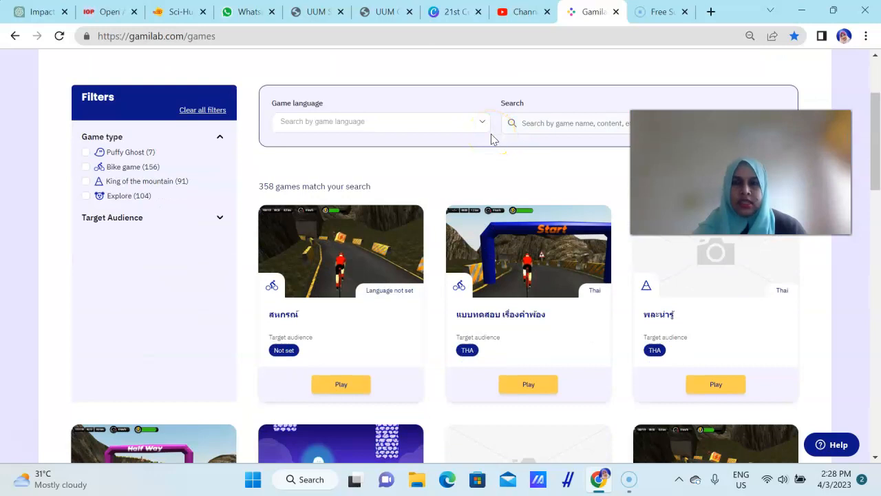
scroll(493, 139, up, 2)
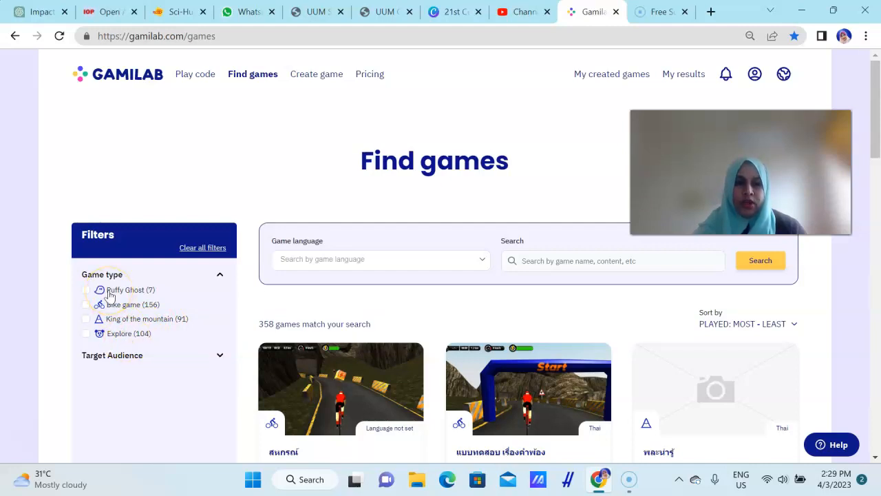
click(221, 355)
scroll(211, 335, down, 2)
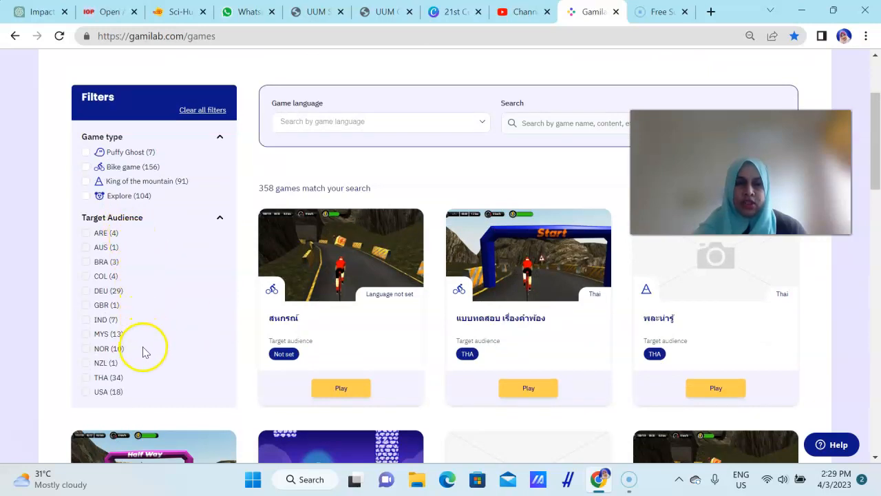
scroll(148, 297, down, 2)
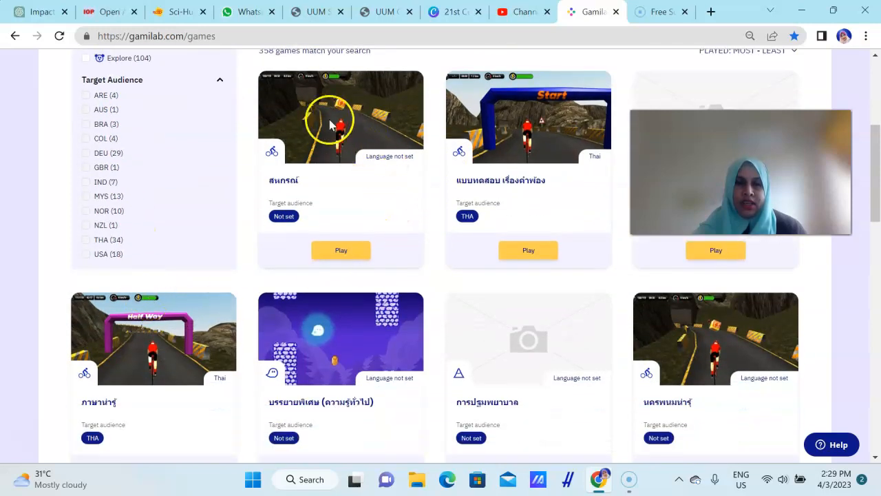
scroll(399, 134, up, 2)
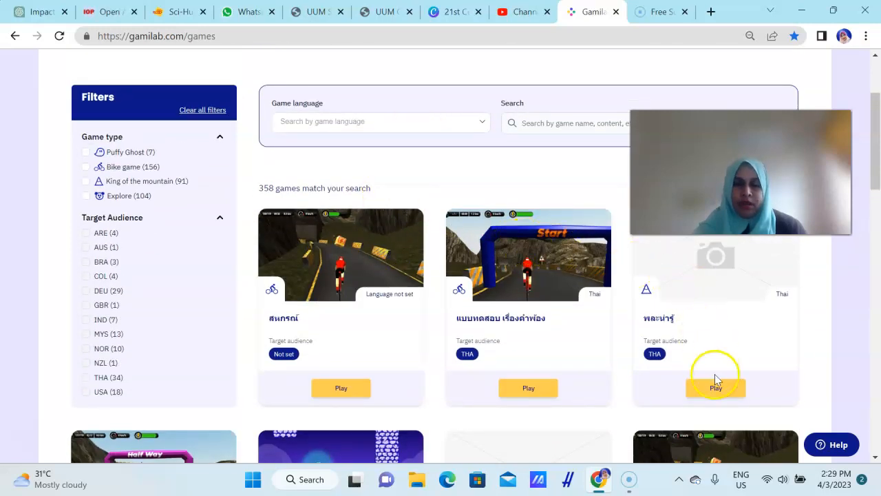
scroll(714, 378, down, 2)
scroll(314, 427, down, 4)
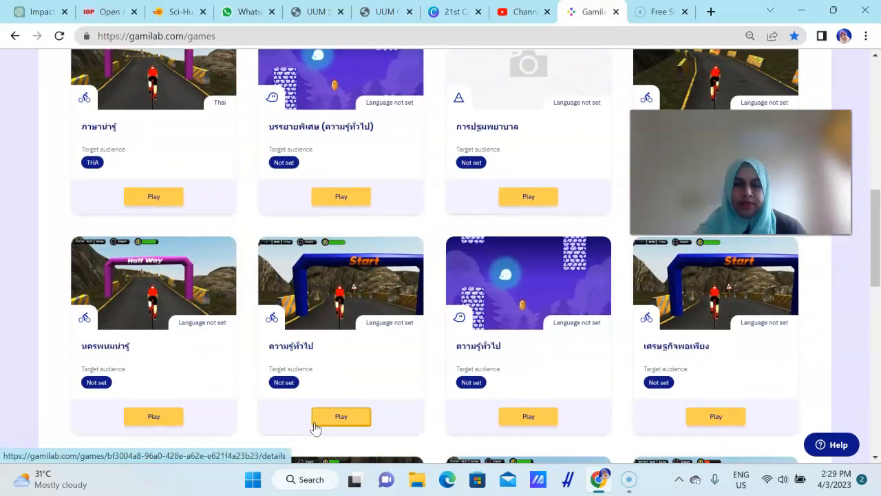
scroll(315, 427, down, 4)
scroll(321, 406, up, 12)
click(378, 353)
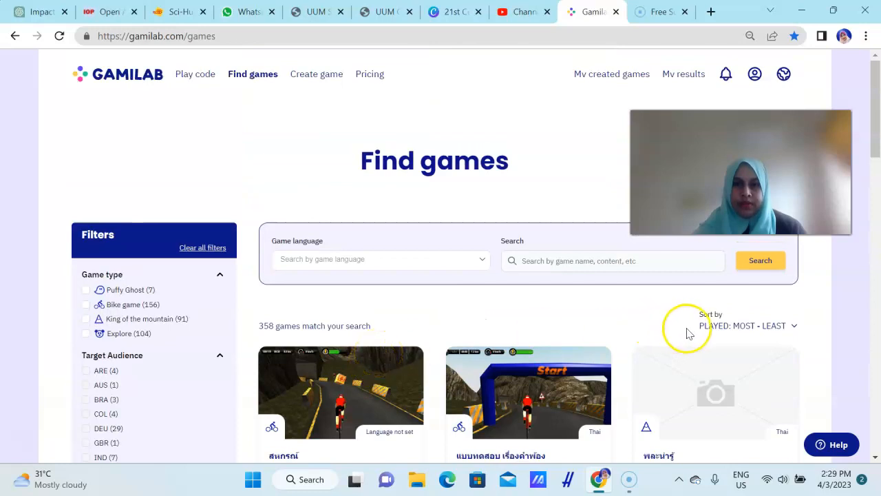
click(793, 328)
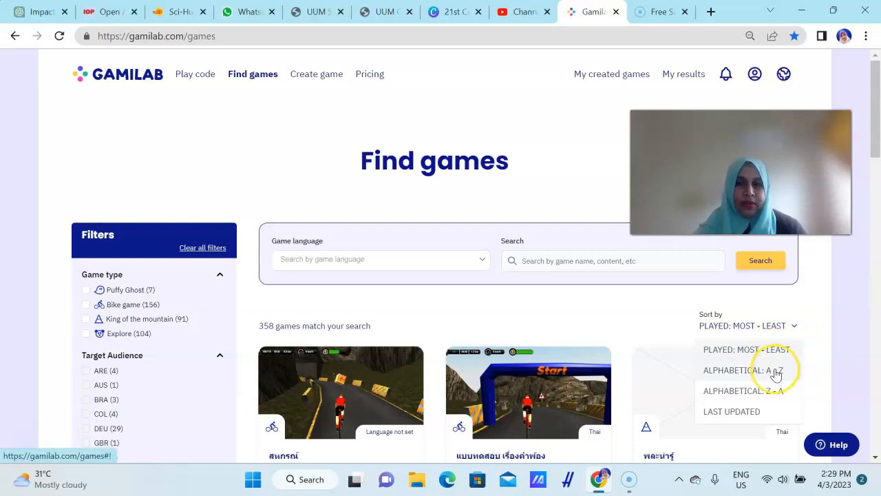
Step: Search for games with the game language set to English and browse the matching games
click(481, 262)
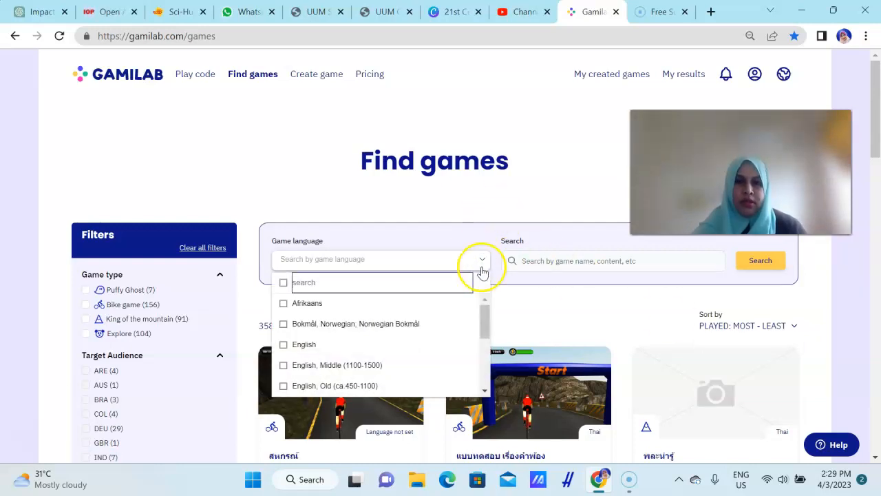
click(286, 344)
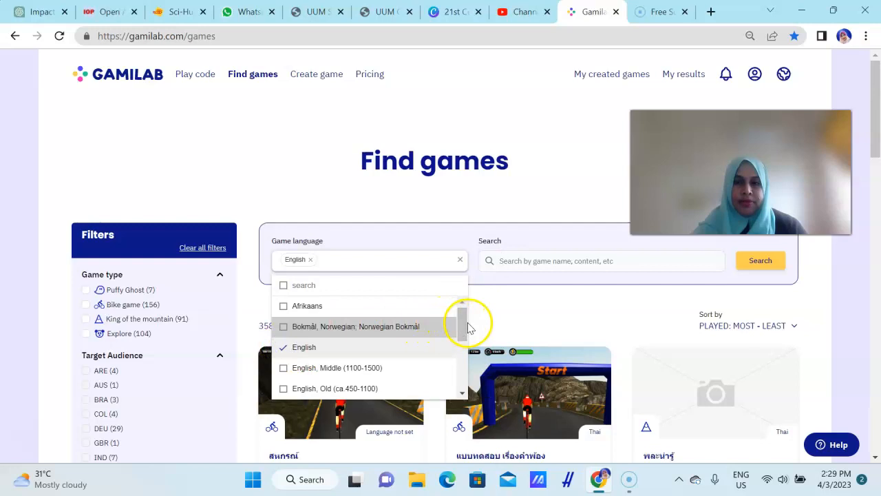
click(768, 266)
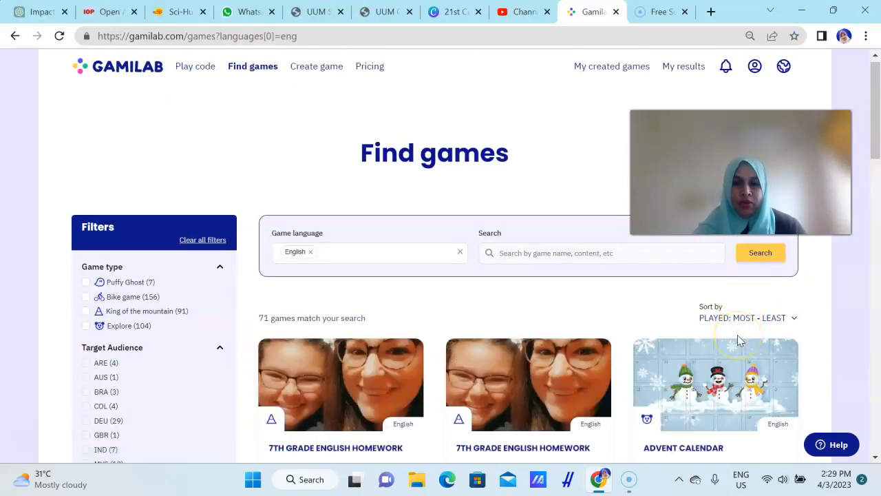
scroll(738, 335, down, 5)
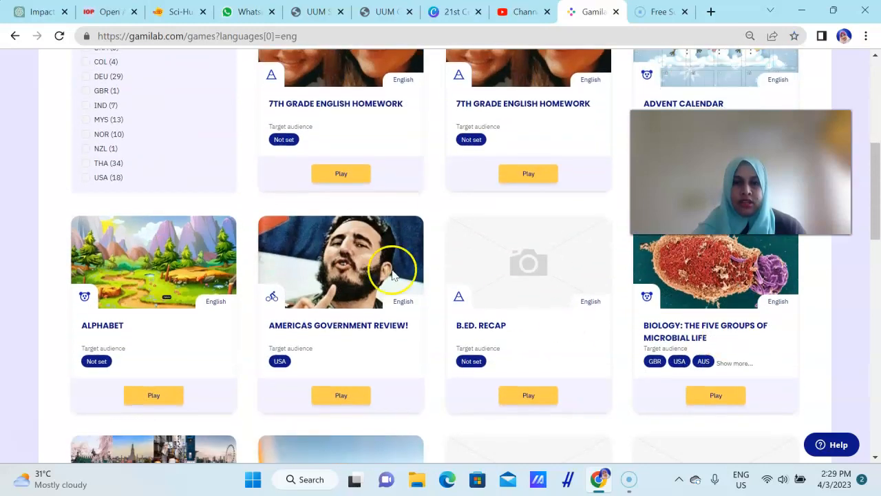
scroll(385, 260, down, 3)
scroll(556, 329, down, 6)
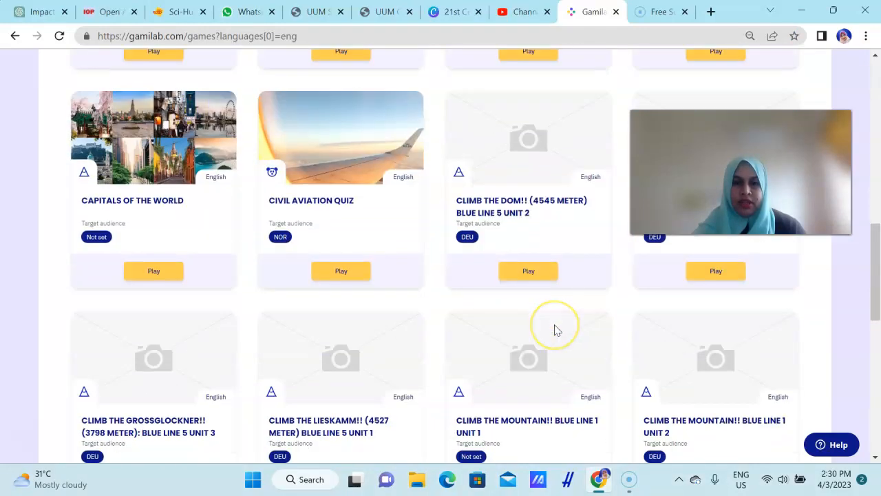
scroll(556, 329, up, 15)
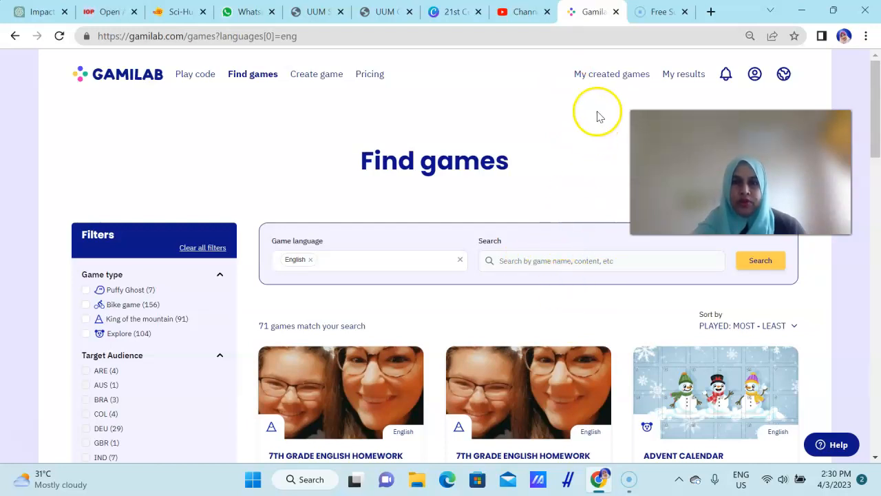
Step: Create a game named "Solar System - English Year 3" and describe it as "Choose The Correct Answer"
click(316, 77)
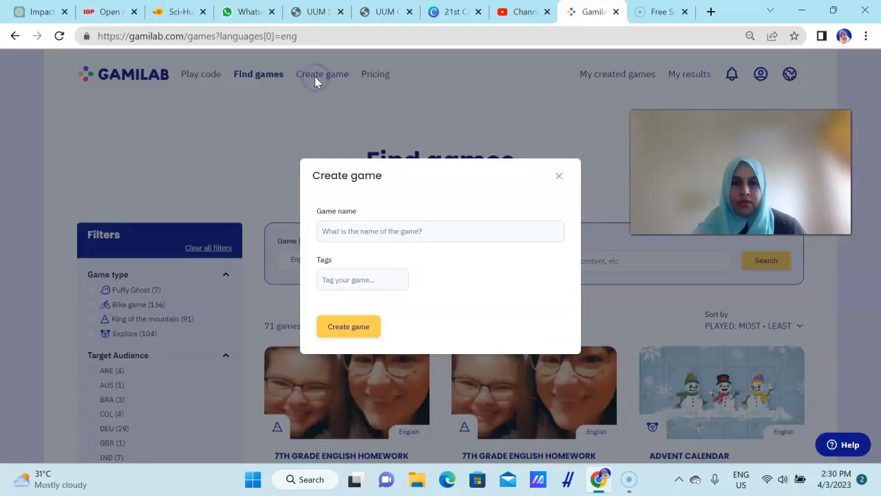
click(427, 235)
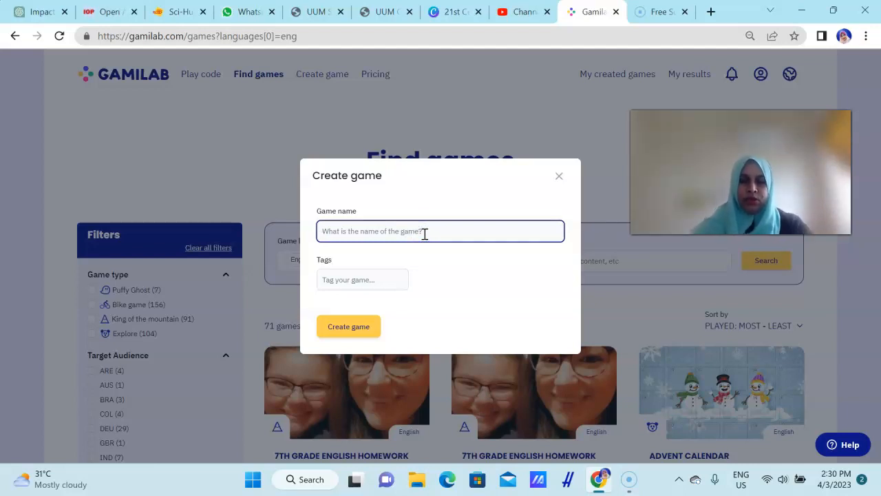
text(Solar System Year 3)
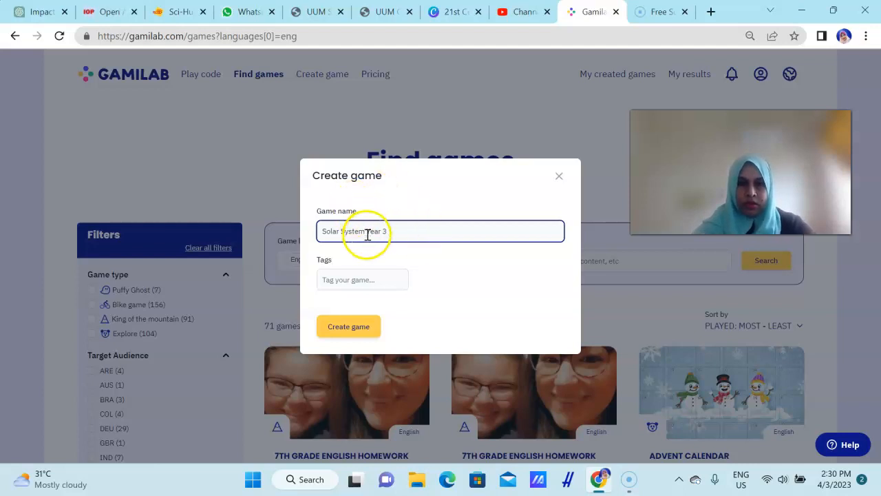
text(- Engl)
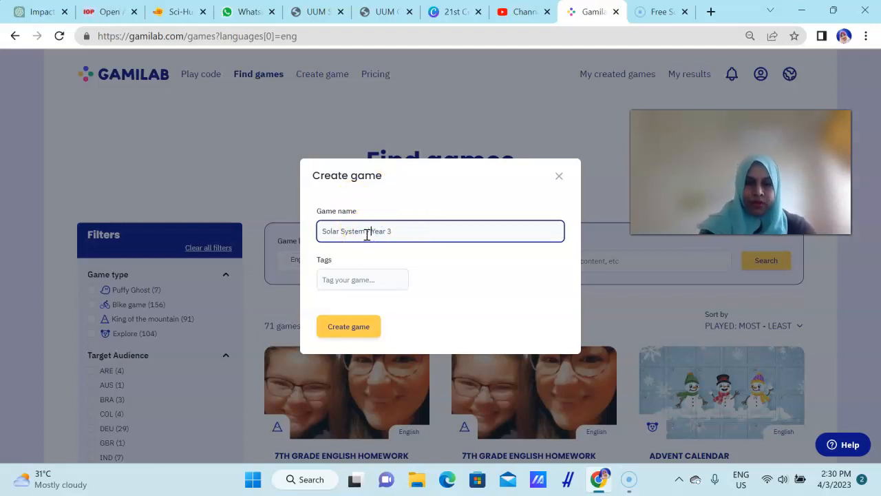
text(ish)
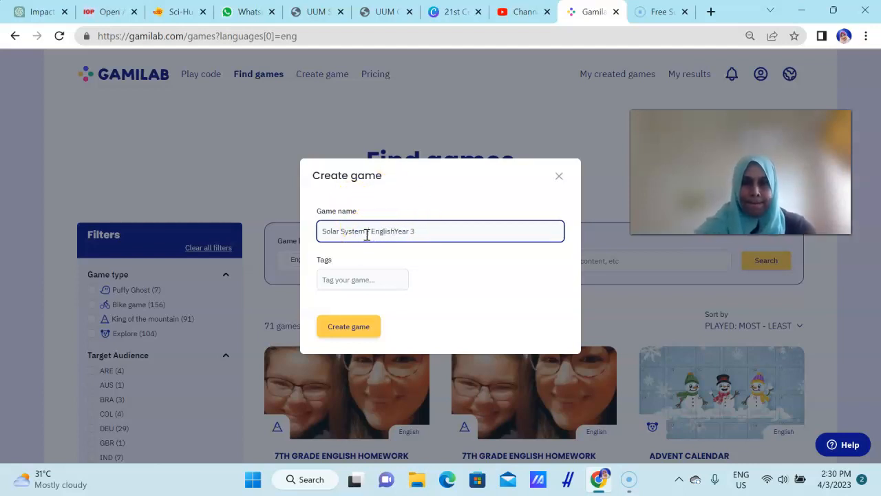
click(356, 333)
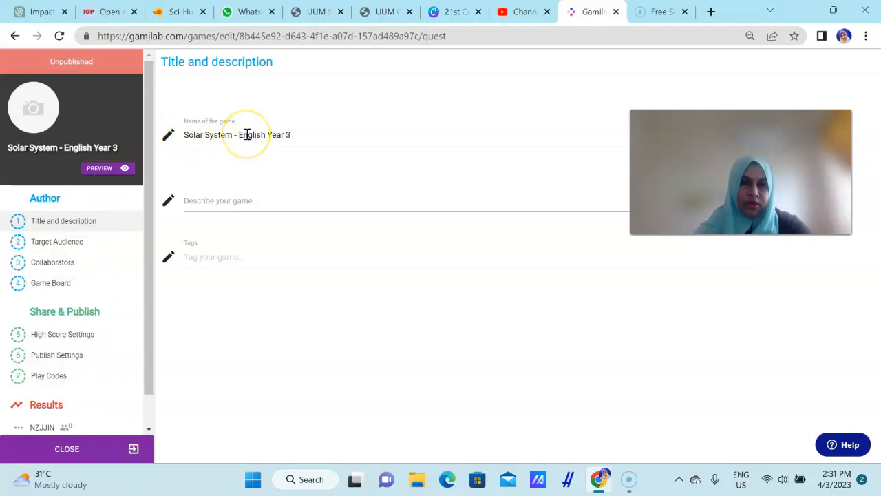
click(209, 204)
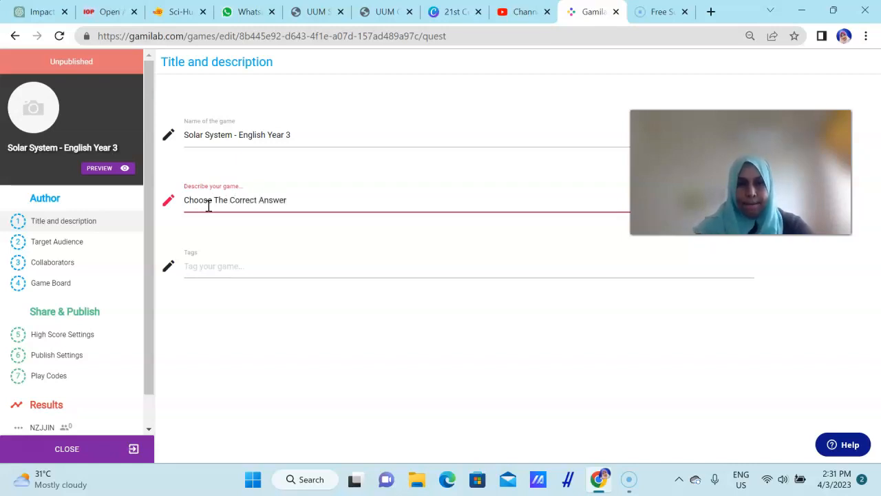
Step: Set the game's target audience to grade level Lower Primary, country Malaysia and language "English, Old (ca.450-1100)"
click(67, 249)
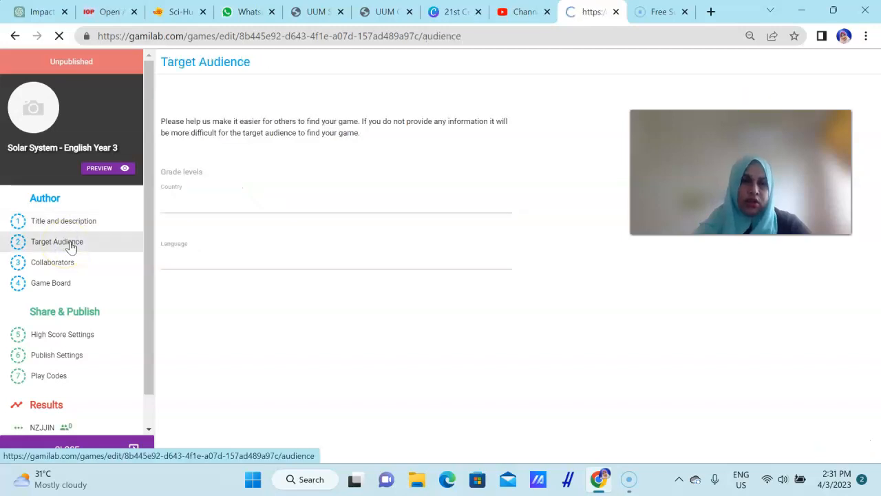
click(504, 172)
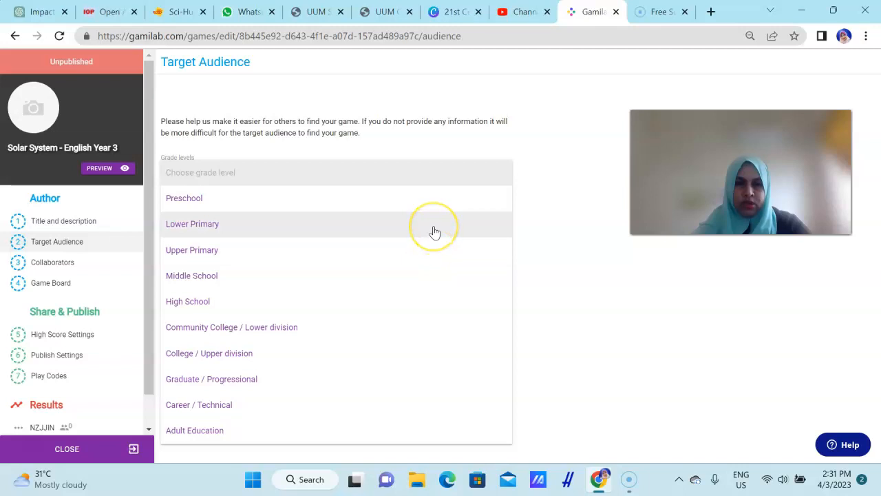
click(434, 233)
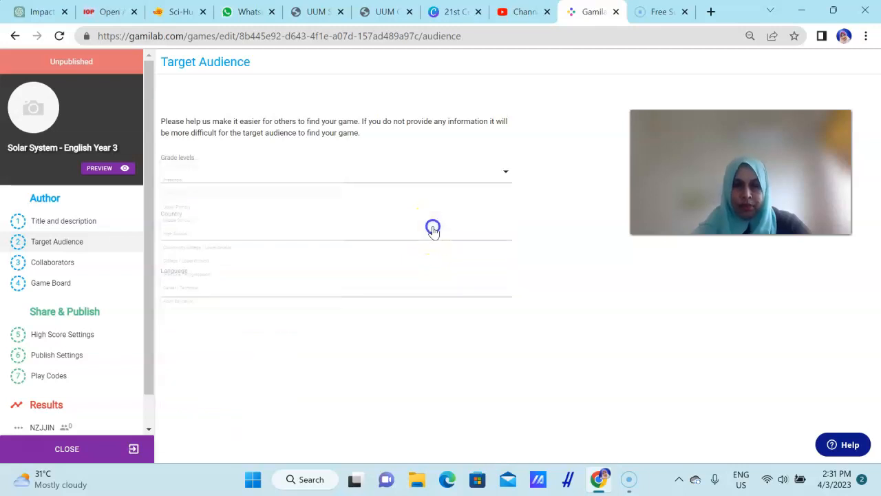
click(312, 252)
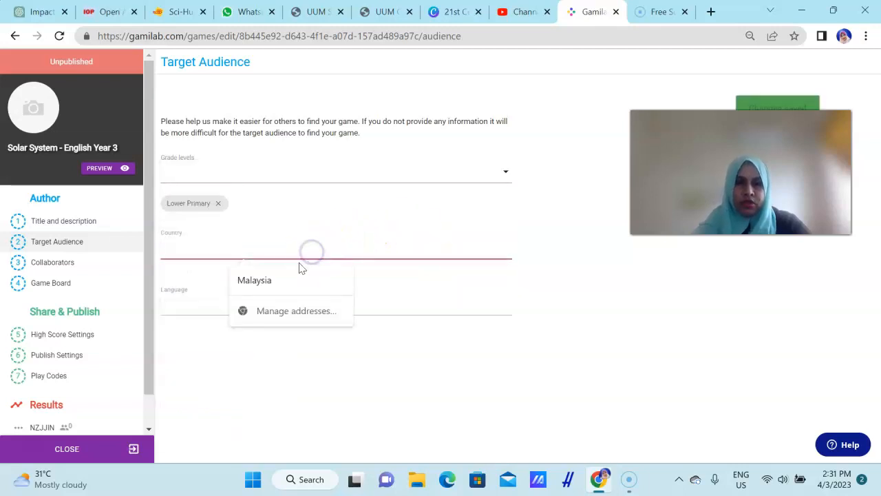
click(276, 283)
click(216, 275)
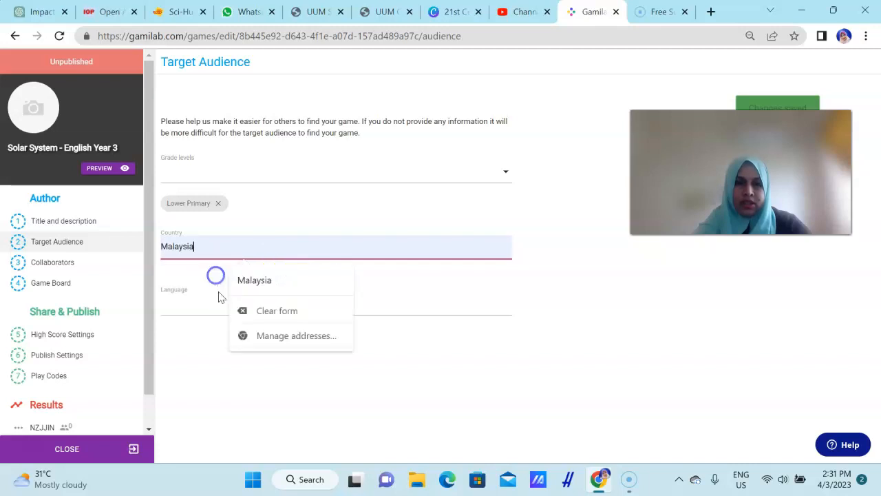
click(198, 320)
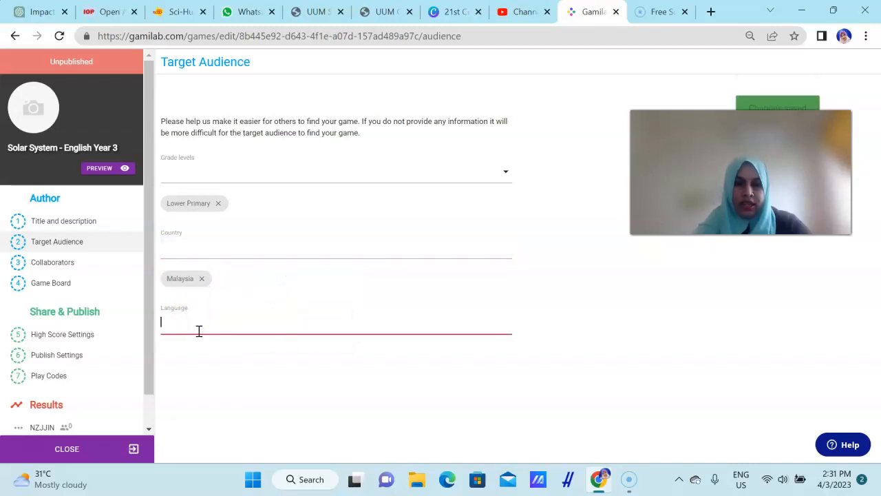
click(202, 350)
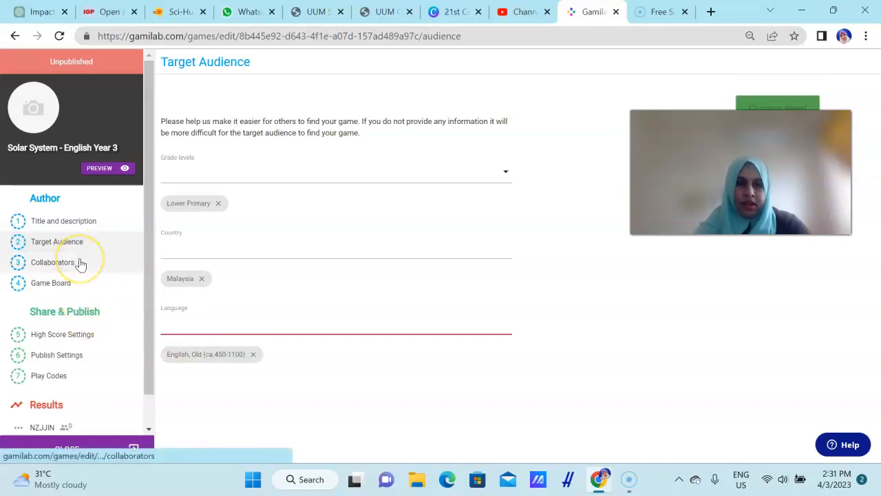
Step: Check the collaborator settings, and add a named Puffy Ghost level to the game board
click(76, 262)
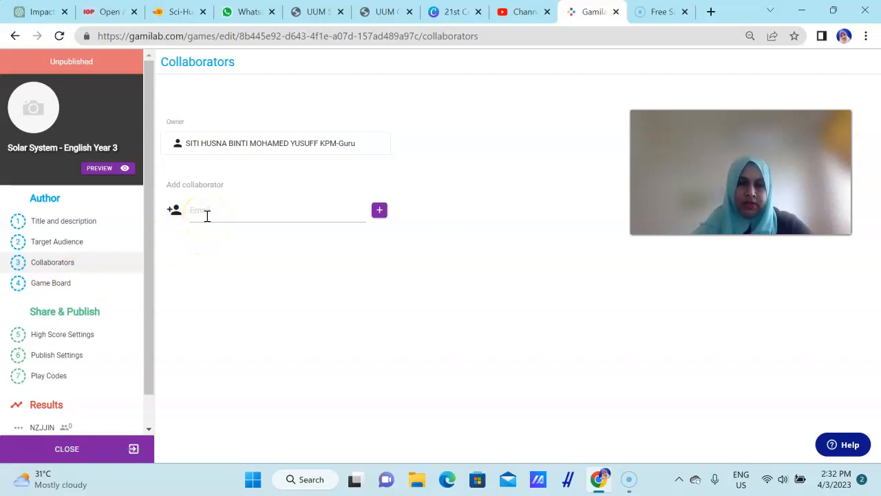
click(60, 286)
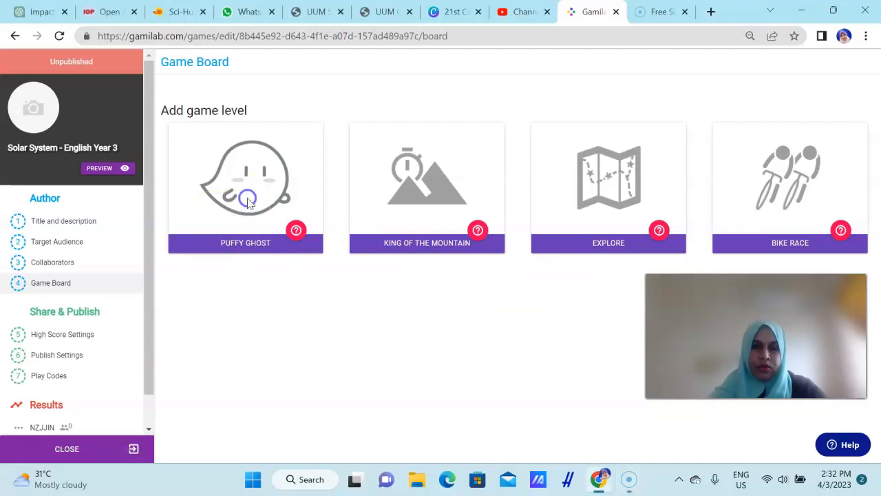
click(224, 247)
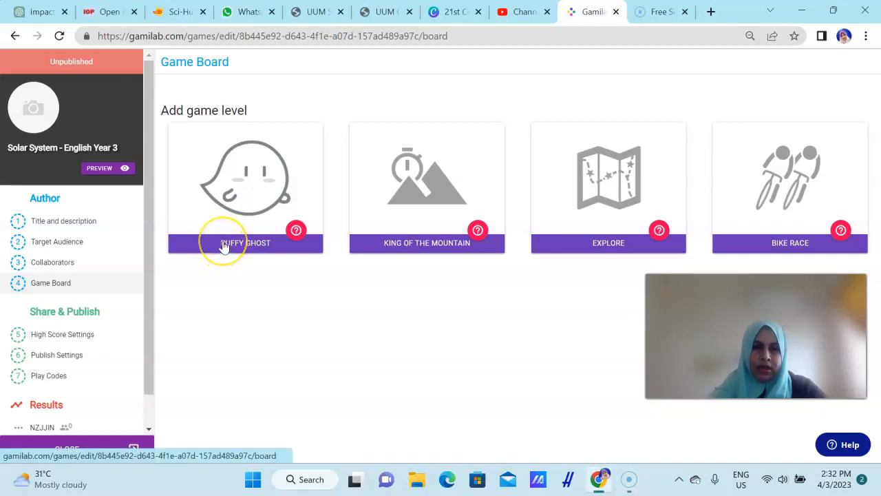
click(223, 247)
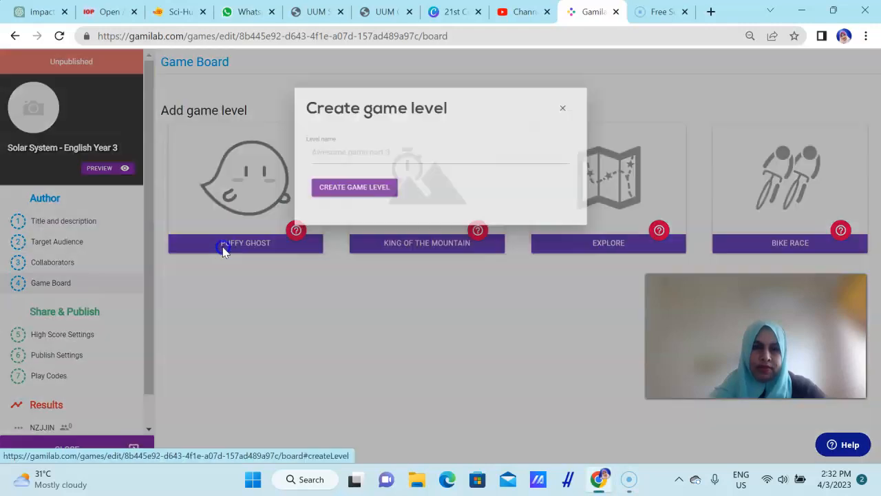
click(308, 160)
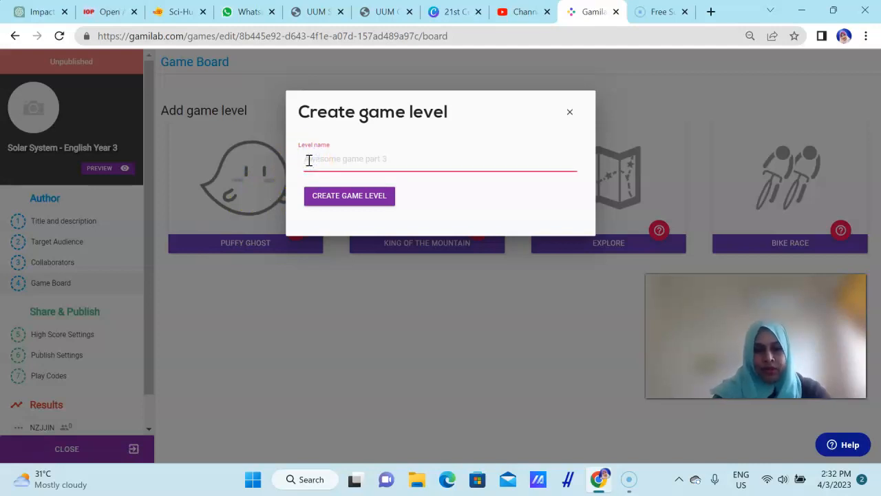
text(E)
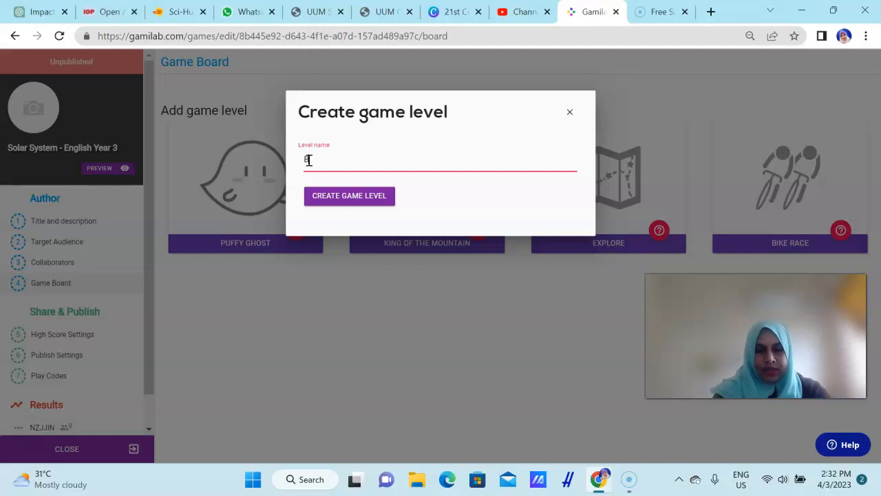
click(344, 197)
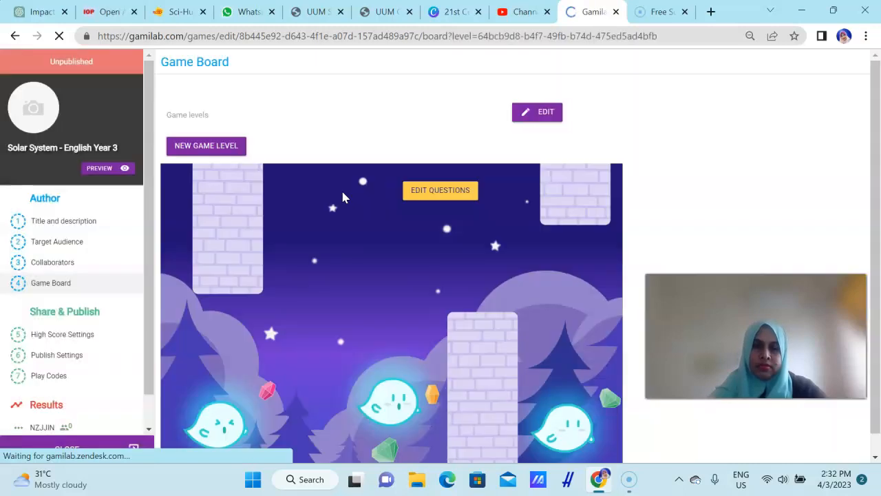
Step: Open the Puffy Ghost level's question editor and add the question "What is the name of our planet?"
scroll(416, 196, down, 1)
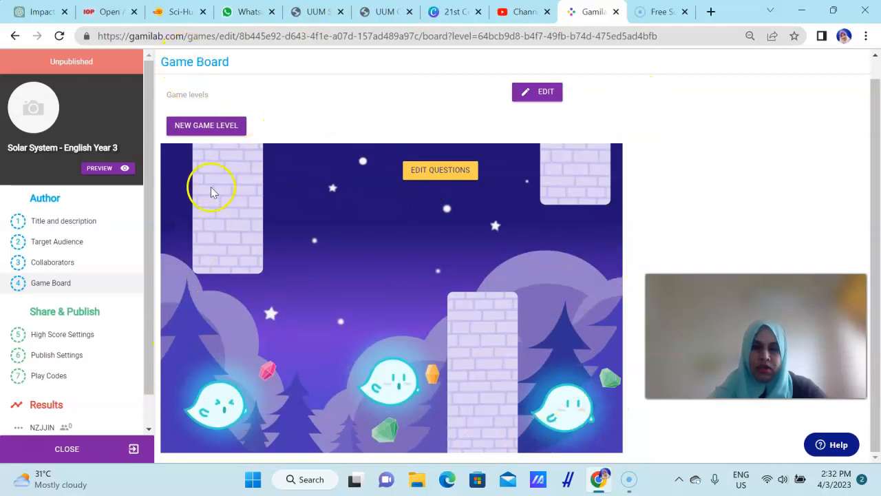
click(203, 131)
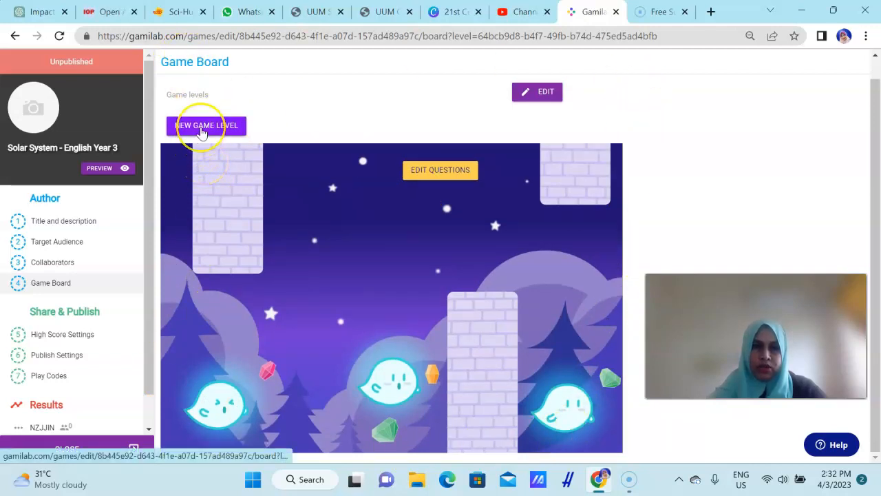
click(432, 170)
click(286, 214)
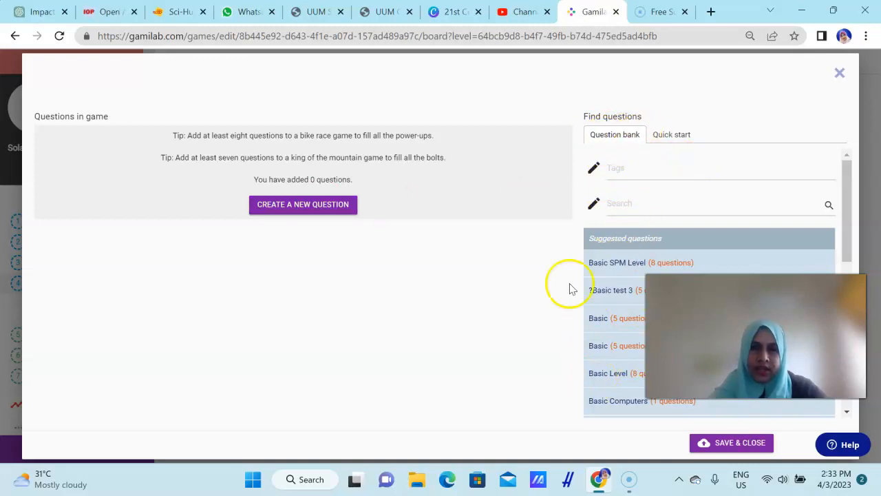
click(319, 204)
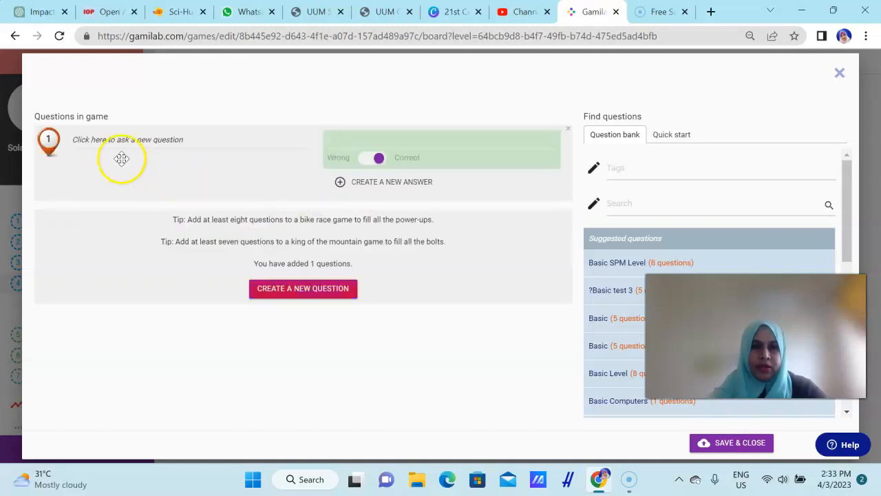
click(80, 142)
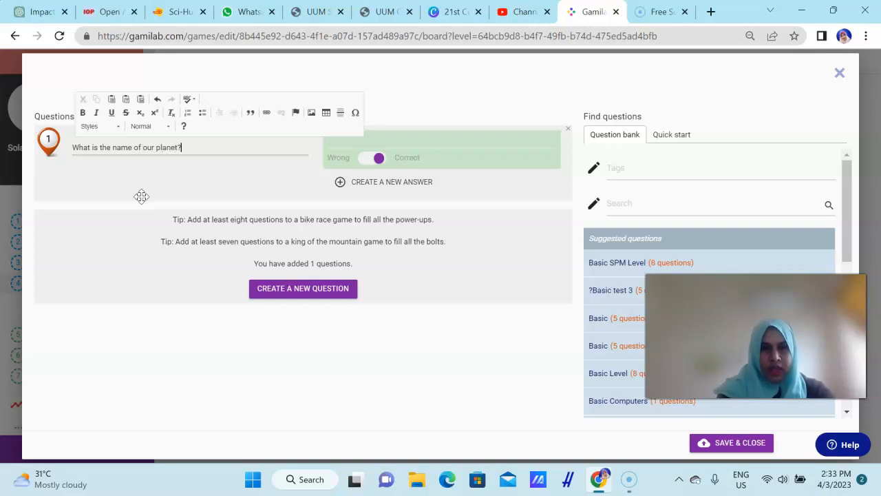
Step: Give the planet question the answers "Venus", marked wrong, and "Earth", marked correct
click(340, 146)
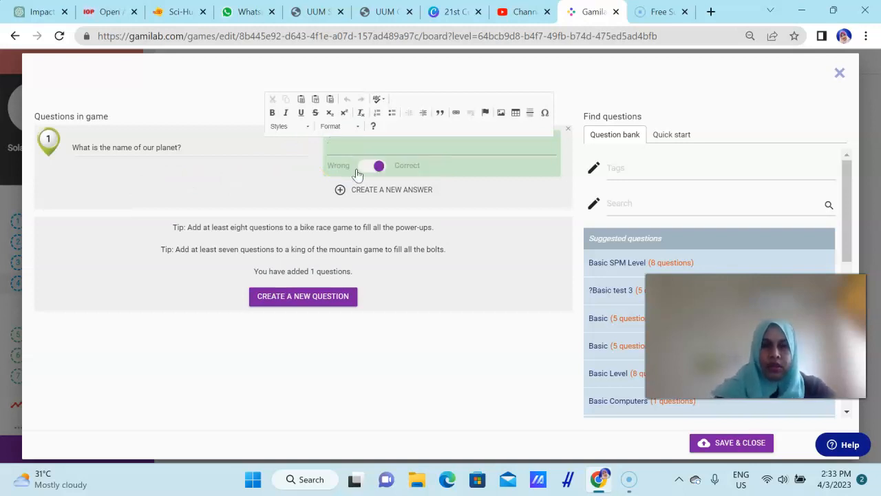
text(Venus)
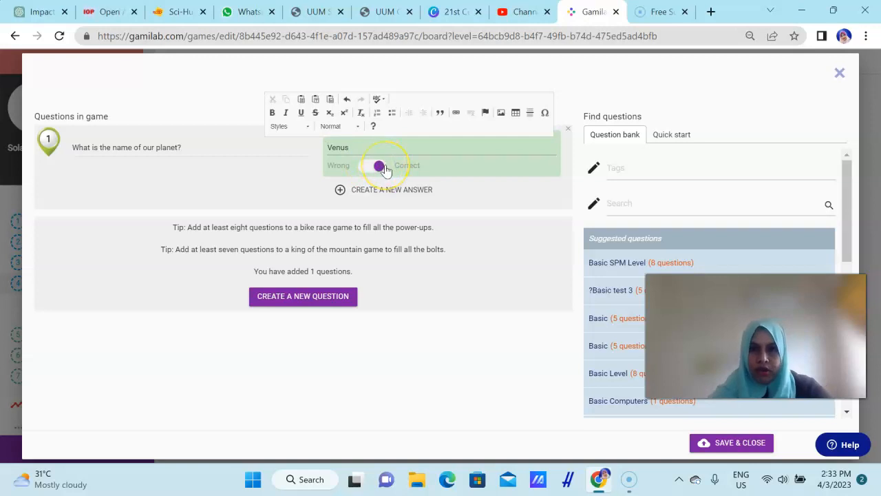
click(340, 191)
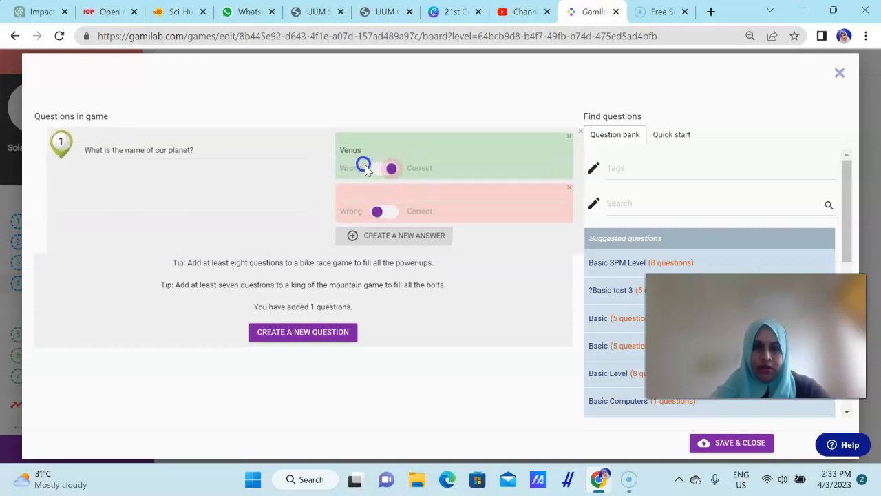
click(365, 168)
click(342, 193)
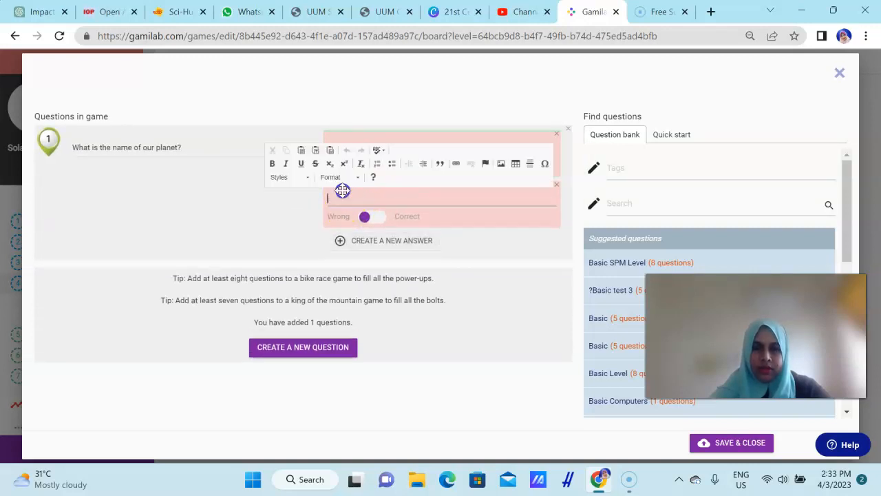
text(Earth)
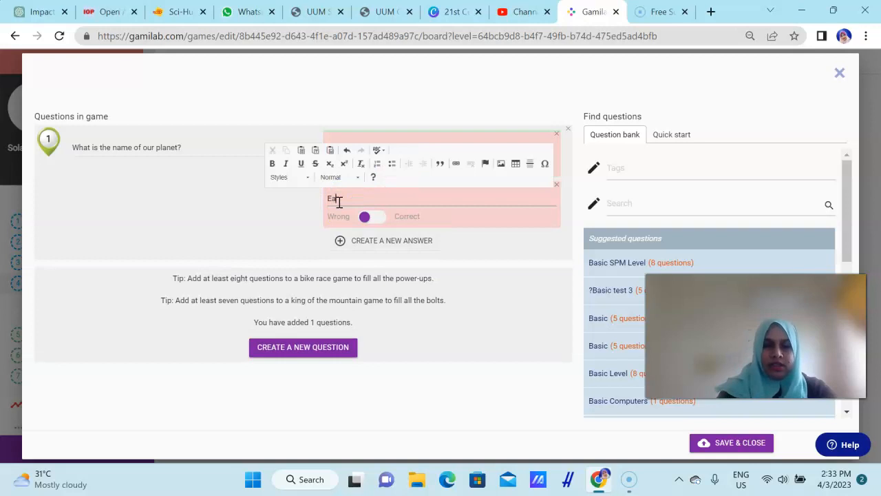
click(379, 219)
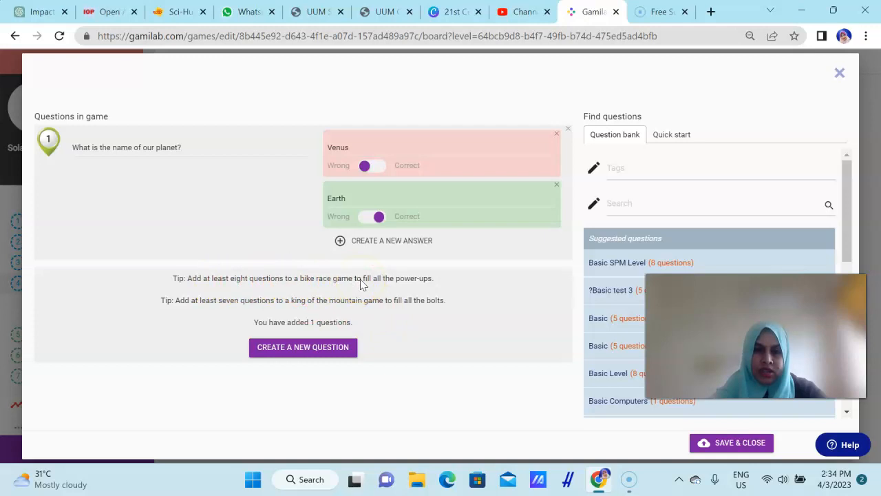
Step: Add the question "Our solar system has one sun" with the correct answer "true" and the wrong answer "false"
click(303, 347)
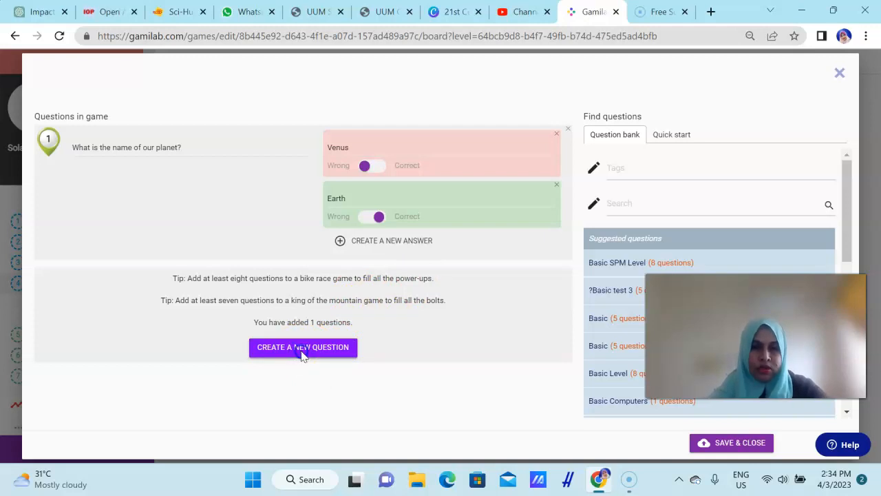
click(81, 283)
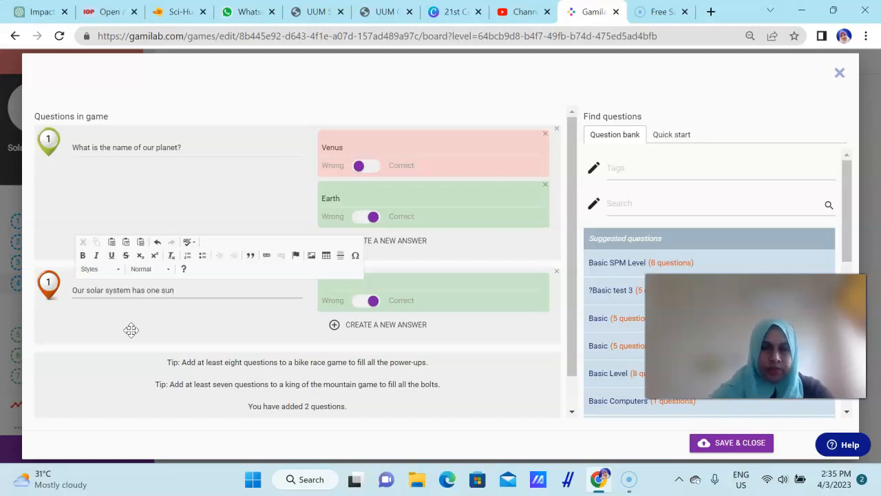
click(334, 289)
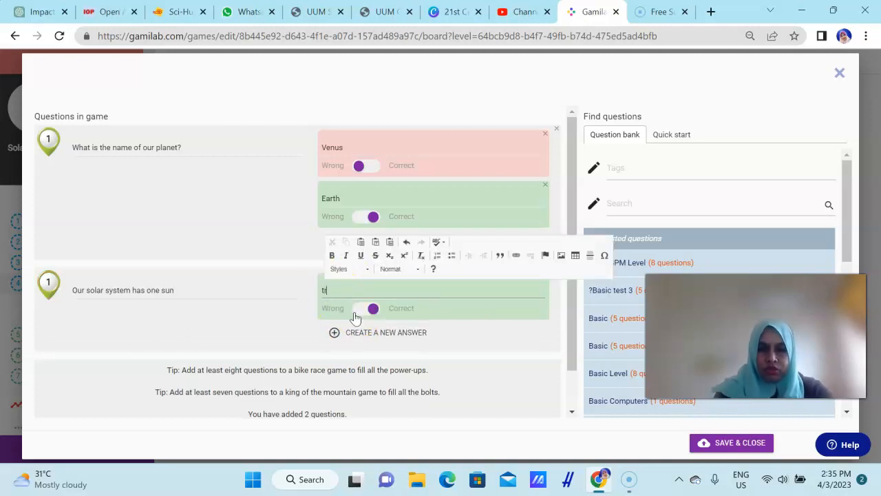
click(334, 332)
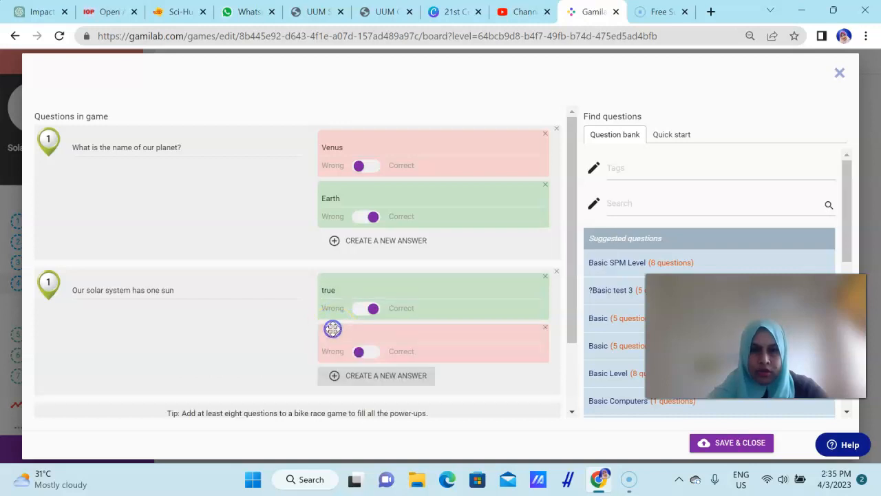
click(337, 334)
text(false)
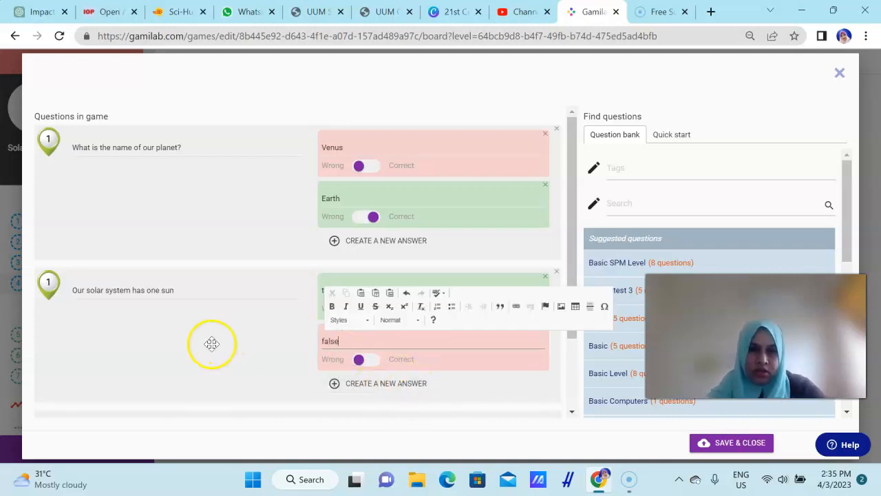
Step: Add the question "Earth has ..... moon." with the answer "five" marked wrong
scroll(157, 328, down, 2)
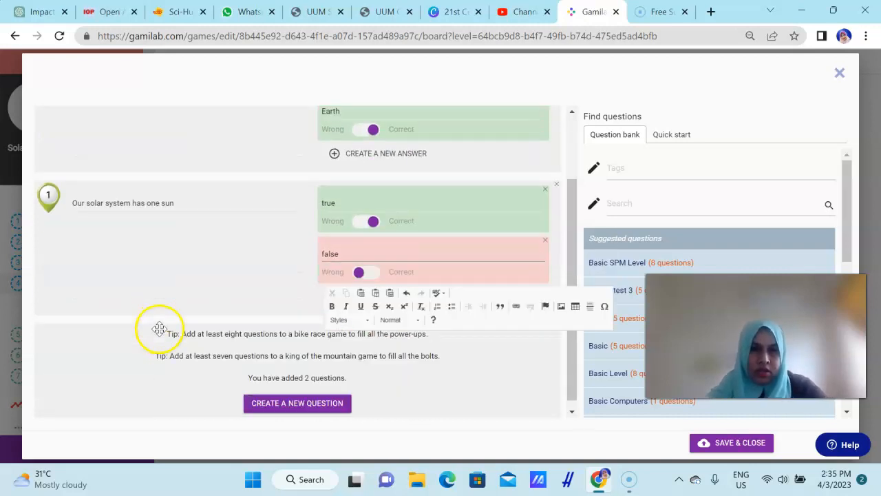
click(306, 395)
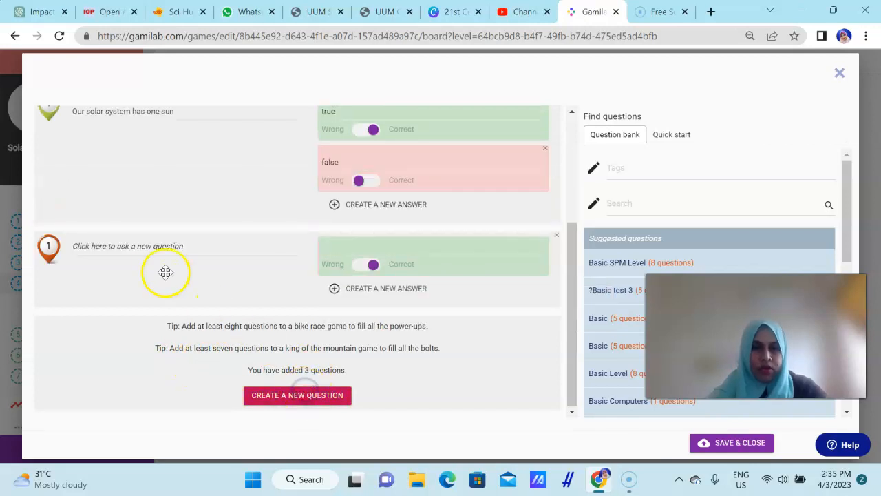
click(121, 248)
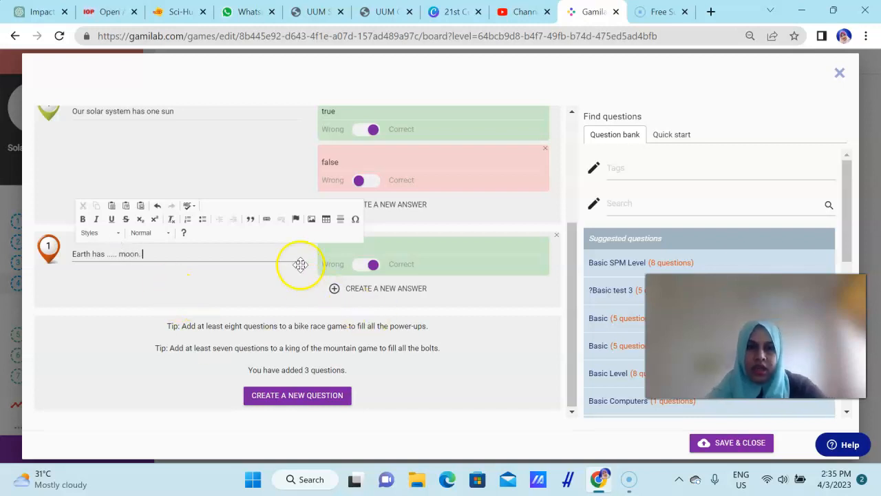
click(328, 249)
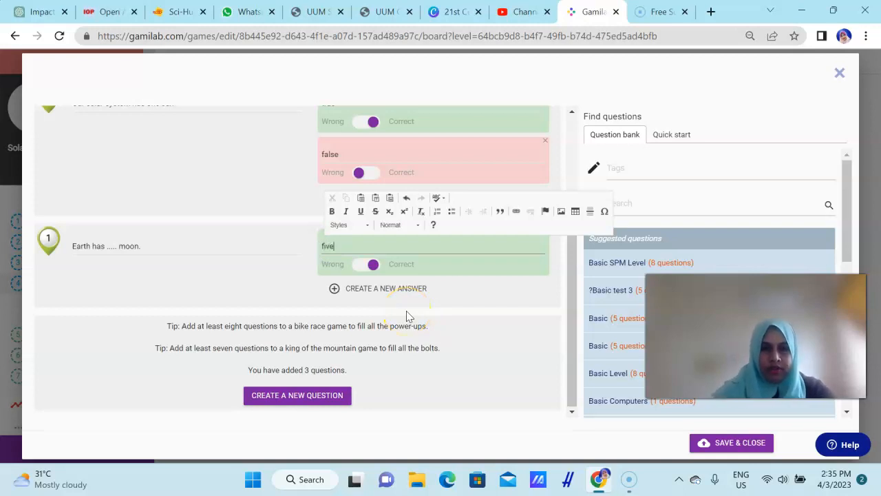
click(361, 265)
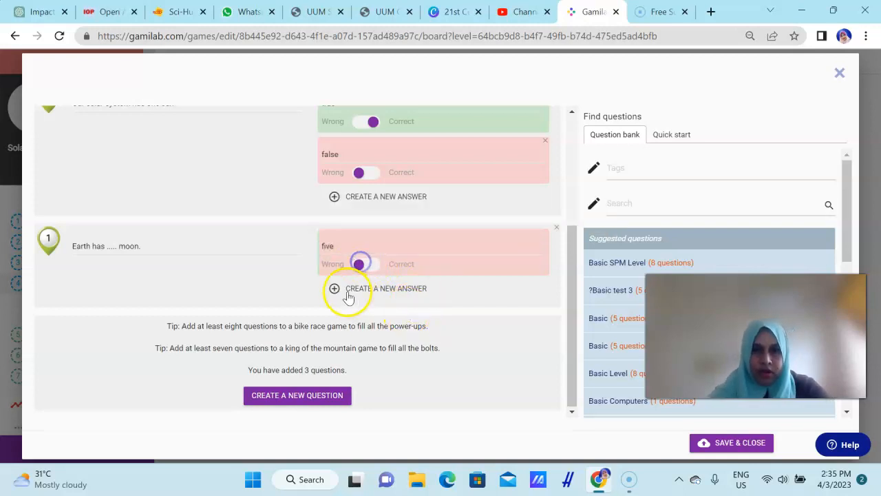
Step: Add the wrong answer "seven" and the correct answer "one" to the moon question
click(345, 289)
click(353, 252)
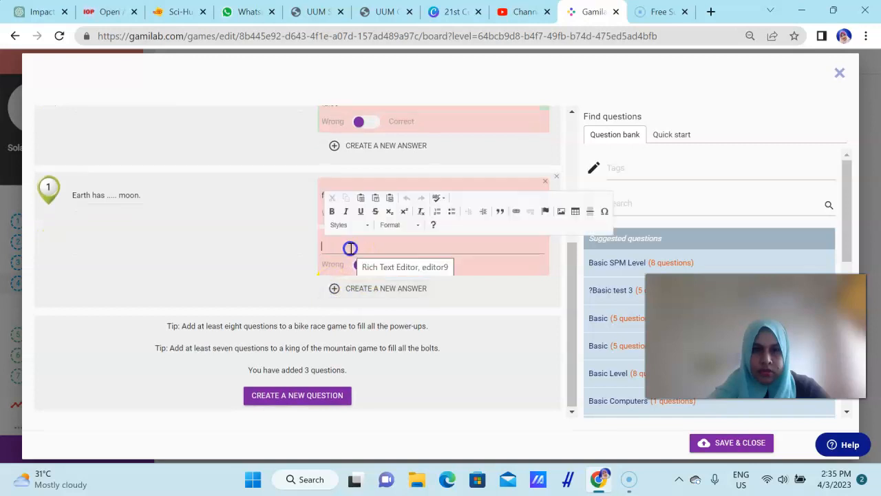
text(seven)
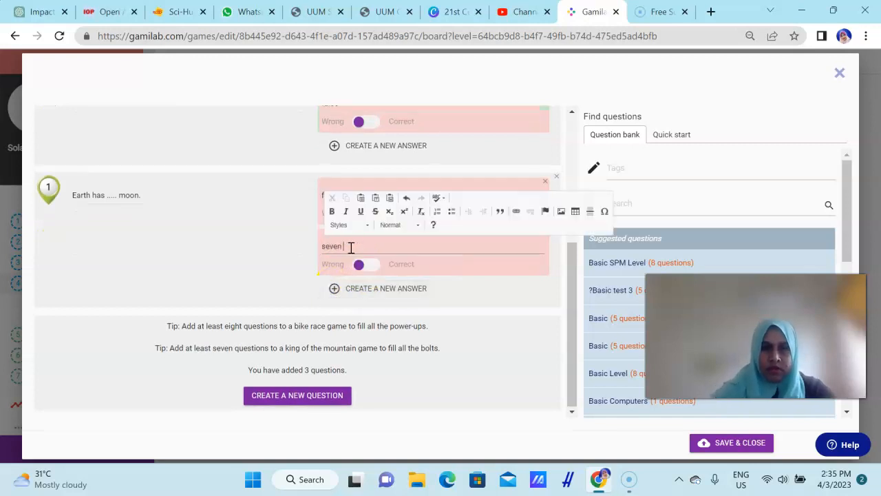
click(345, 289)
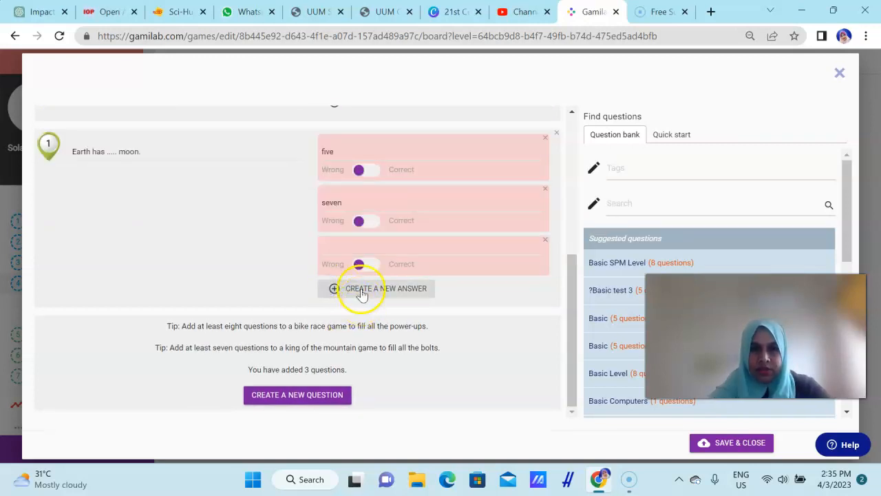
click(360, 263)
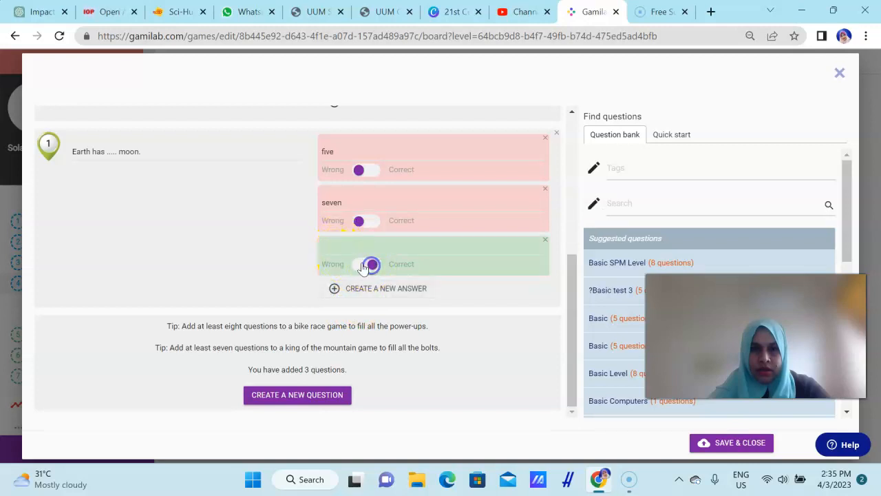
click(337, 252)
text(o)
Step: Add a blank question below the moon question and look through the level's question list
click(322, 397)
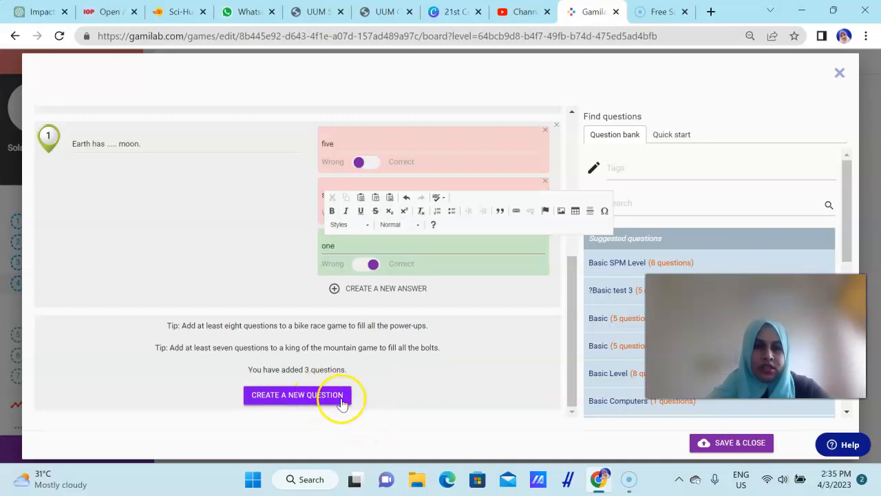
click(306, 398)
click(390, 386)
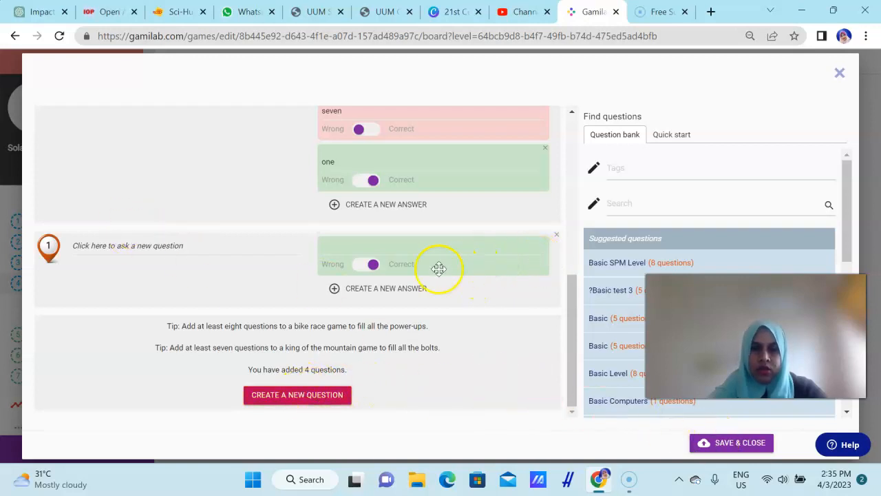
scroll(264, 226, up, 3)
scroll(263, 222, down, 3)
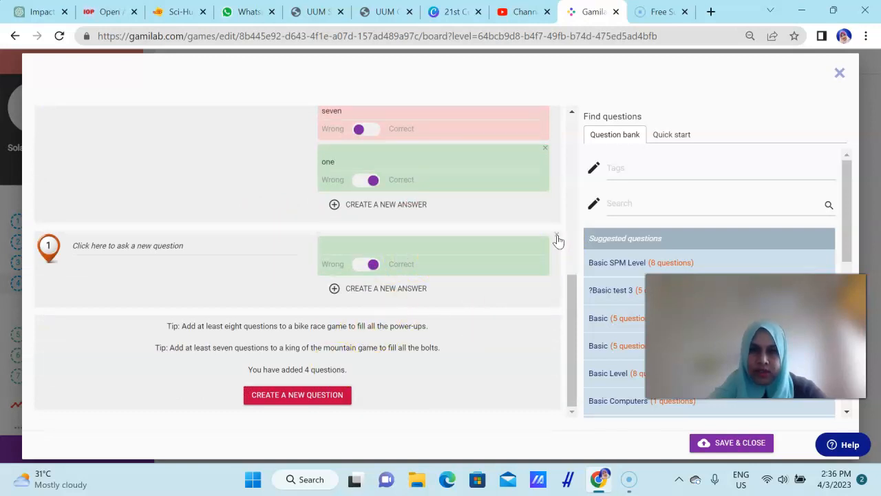
Step: Remove the blank question below the moon question, check the remaining questions and save the level's question list
scroll(558, 240, up, 10)
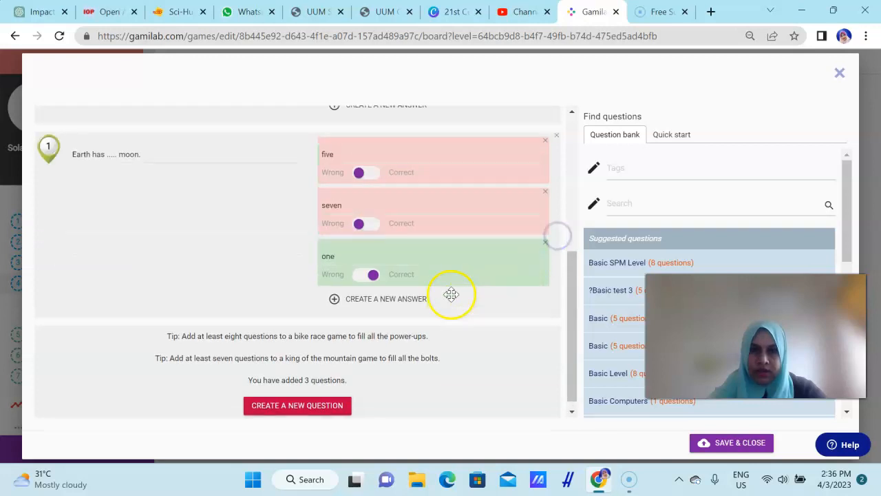
scroll(453, 292, down, 5)
scroll(458, 290, up, 5)
scroll(523, 317, down, 5)
click(732, 442)
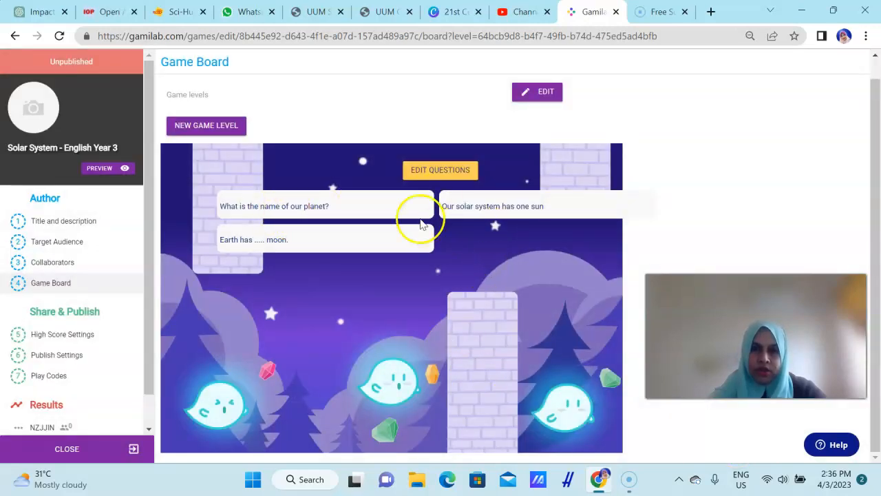
Step: Turn on the in-game high-score list in the game's high score settings
drag(488, 213, 521, 254)
click(302, 234)
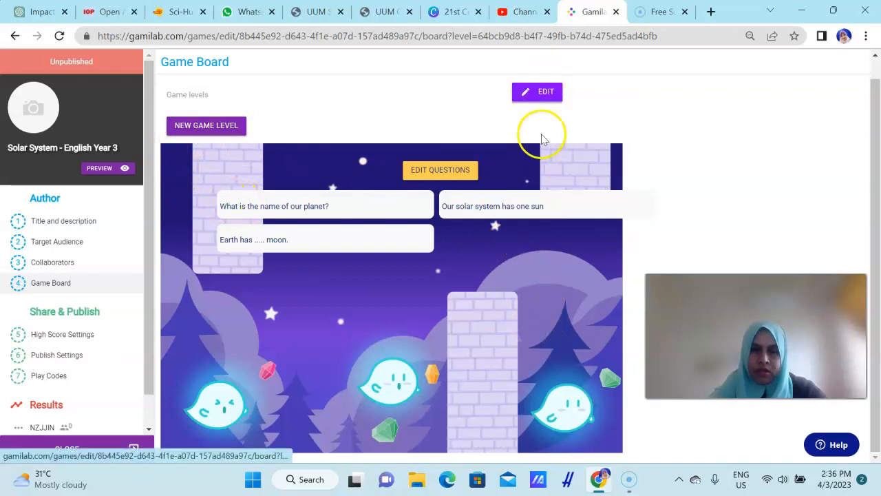
drag(150, 291, 144, 349)
click(82, 307)
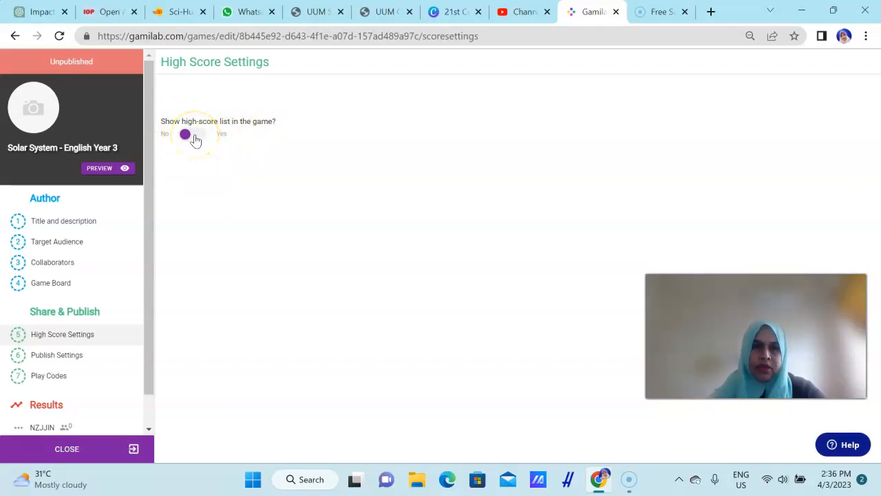
click(197, 139)
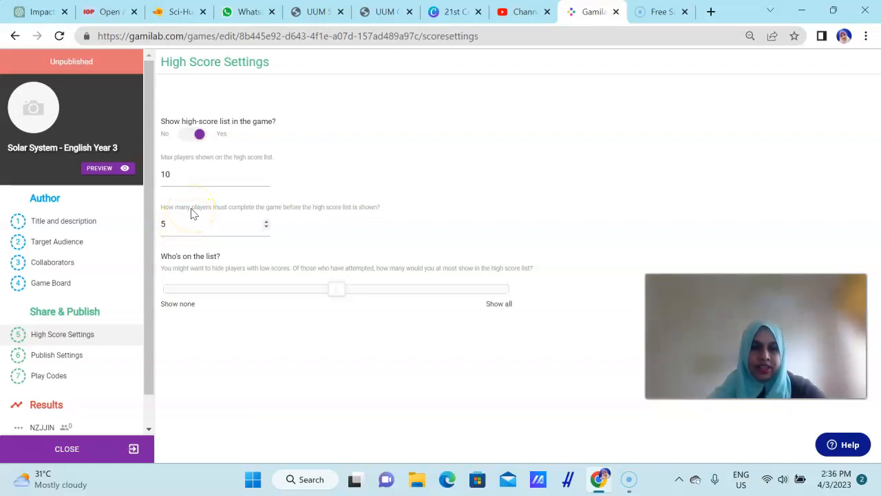
Step: Publish the game without requiring players to log in with a Gamilab account
click(66, 351)
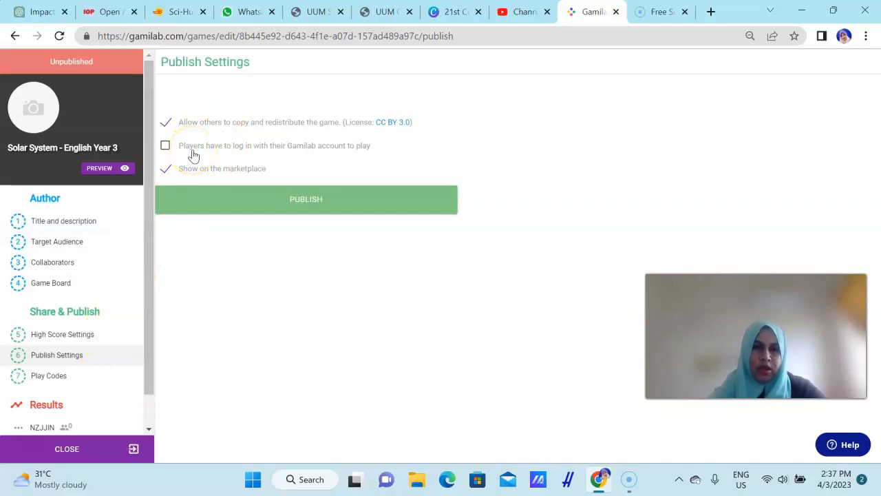
click(206, 147)
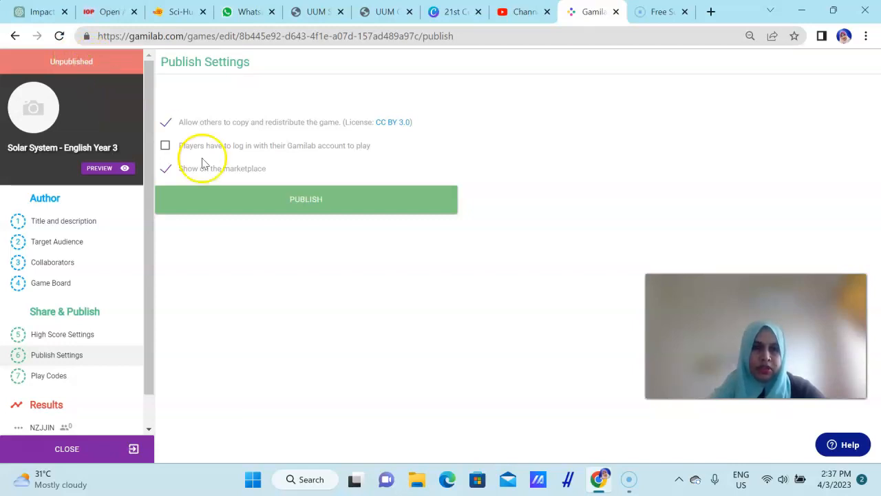
click(296, 204)
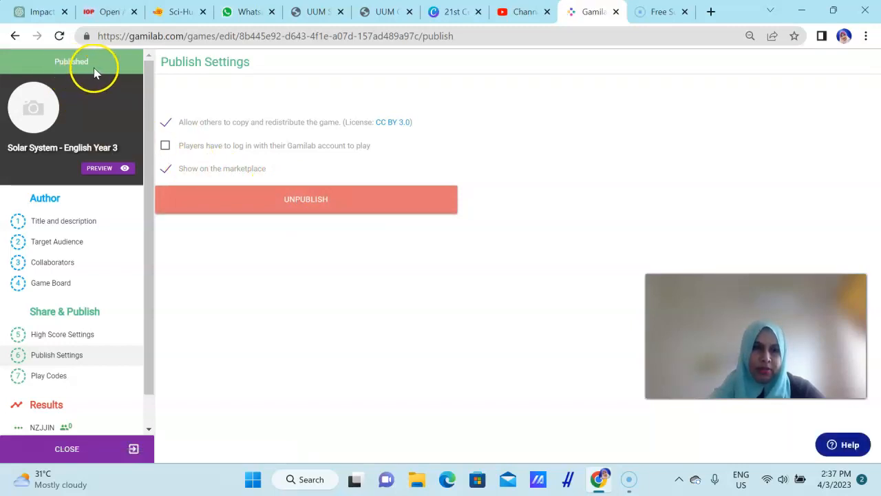
Step: Copy the game's play code from its play codes list and close the game editor
click(62, 378)
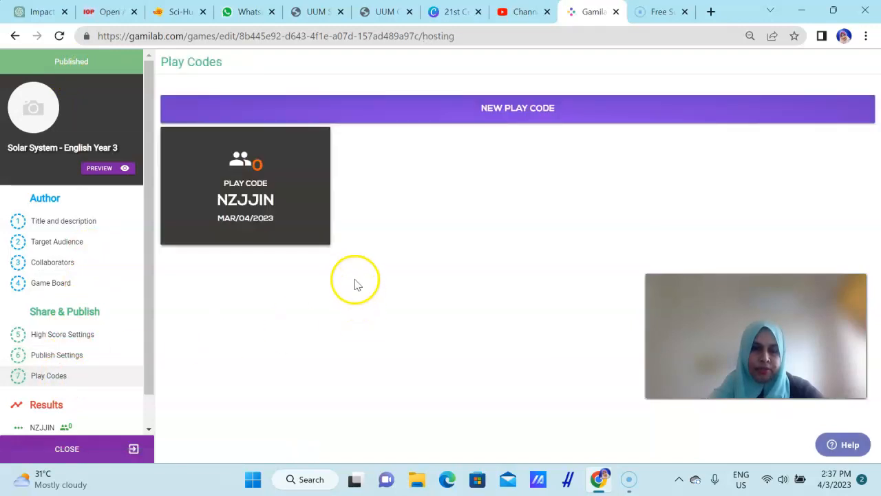
mouse_move(219, 210)
mouse_down()
mouse_move(243, 205)
mouse_move(213, 217)
mouse_up()
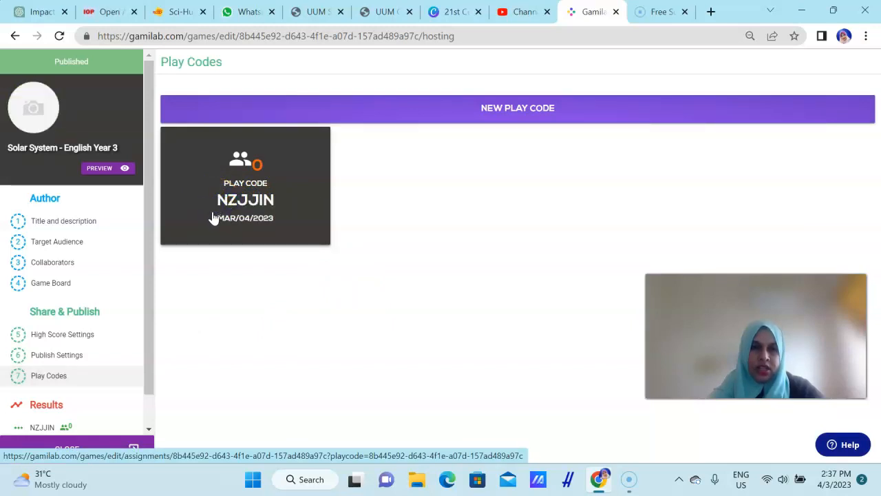
drag(144, 338, 140, 436)
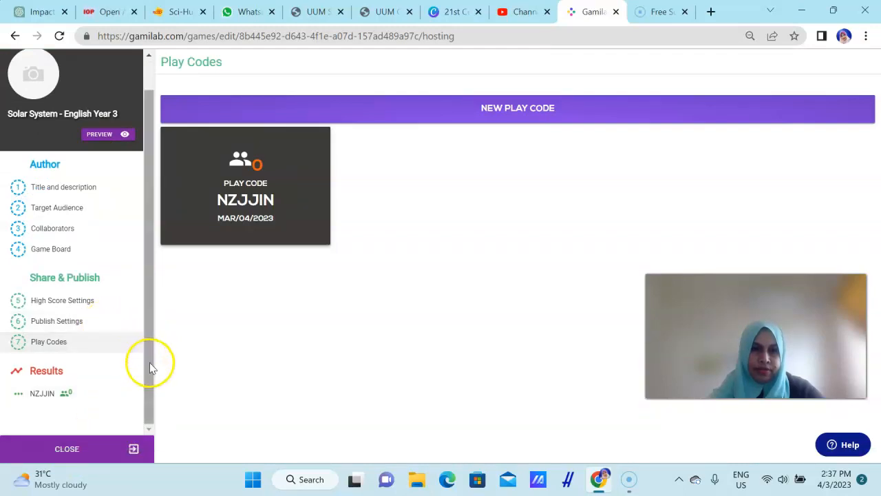
drag(152, 366, 150, 325)
click(66, 448)
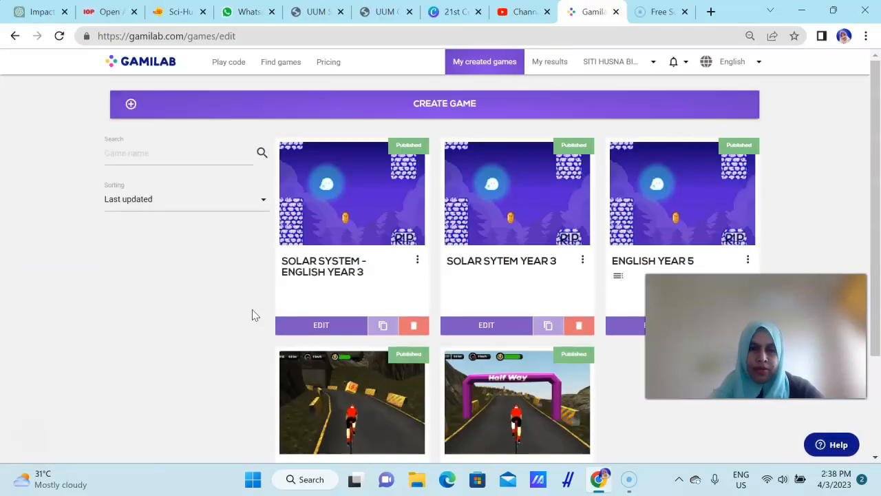
Step: Enter the copied play code on the play page and load the Solar System game
click(241, 63)
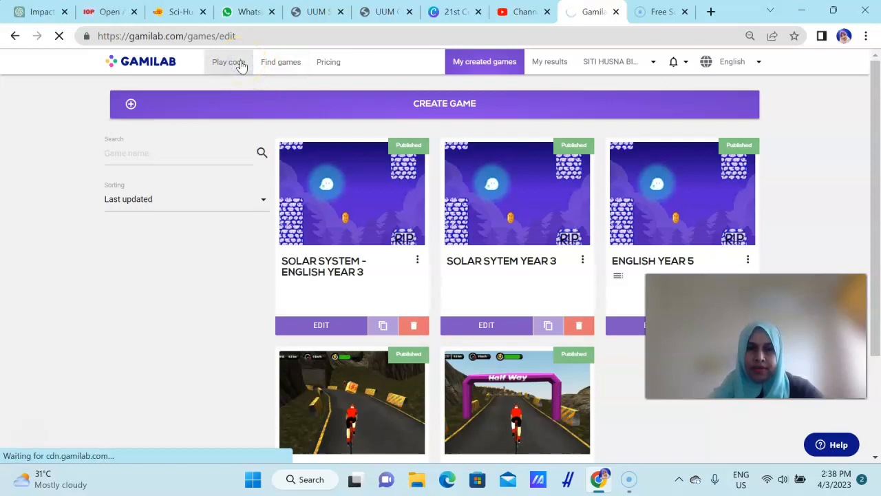
right_click(348, 278)
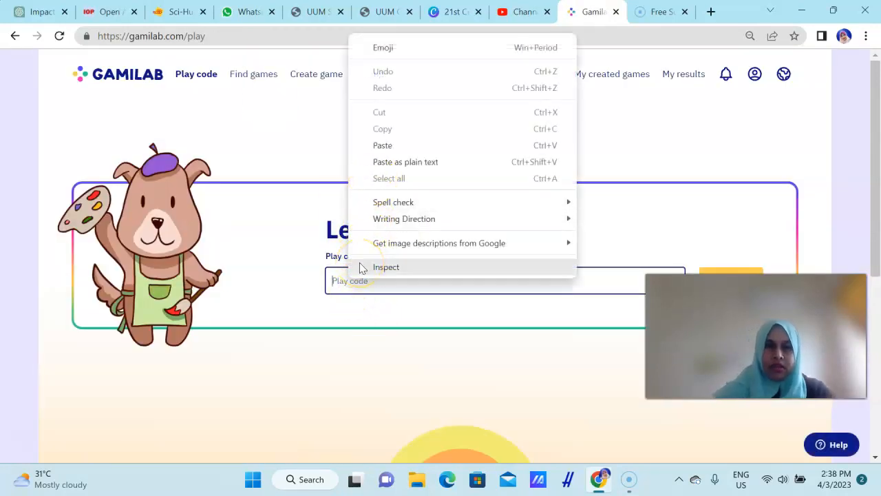
click(323, 313)
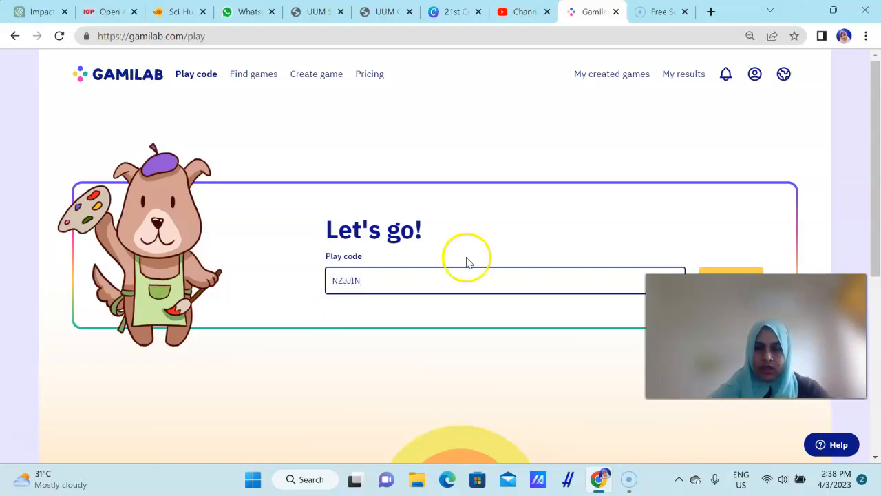
drag(756, 336, 685, 378)
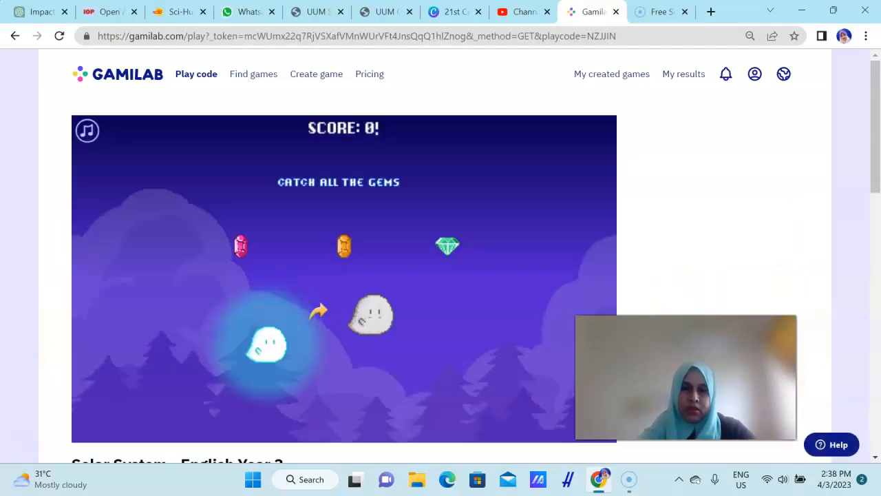
drag(665, 351, 724, 218)
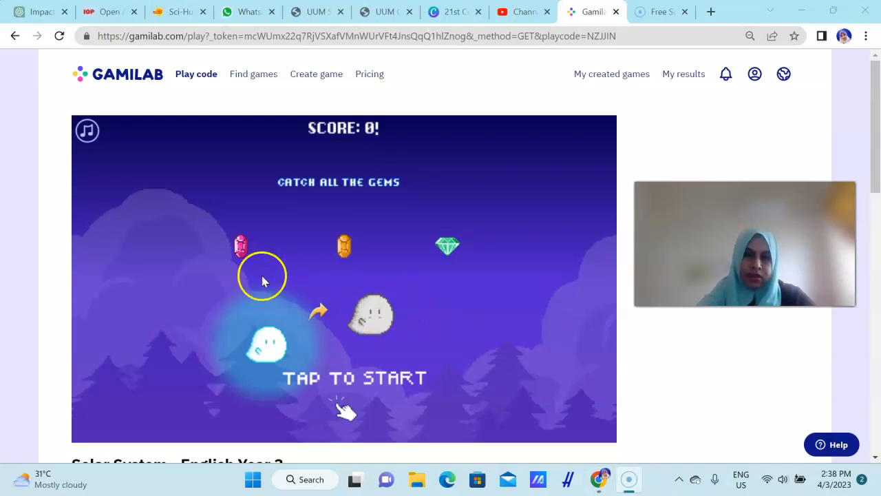
Step: Start the game, steering the ghost between the pillars, and answer the planet name question with "Earth"
click(374, 320)
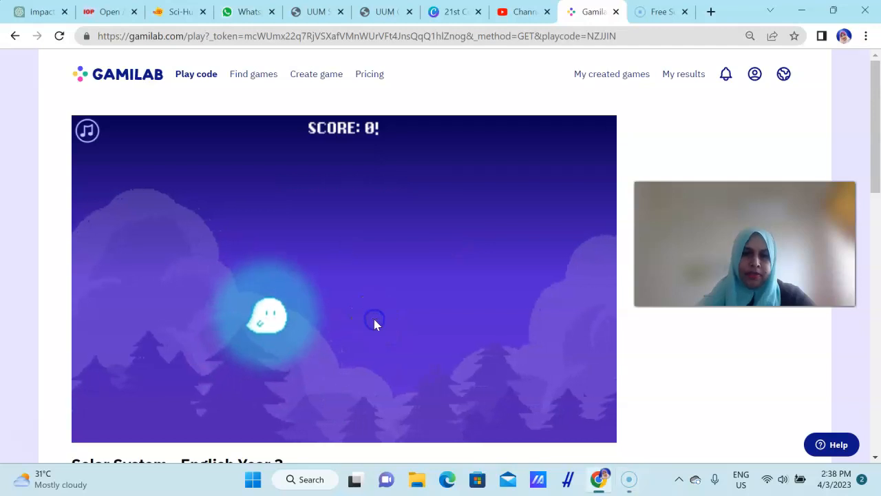
click(379, 258)
click(473, 258)
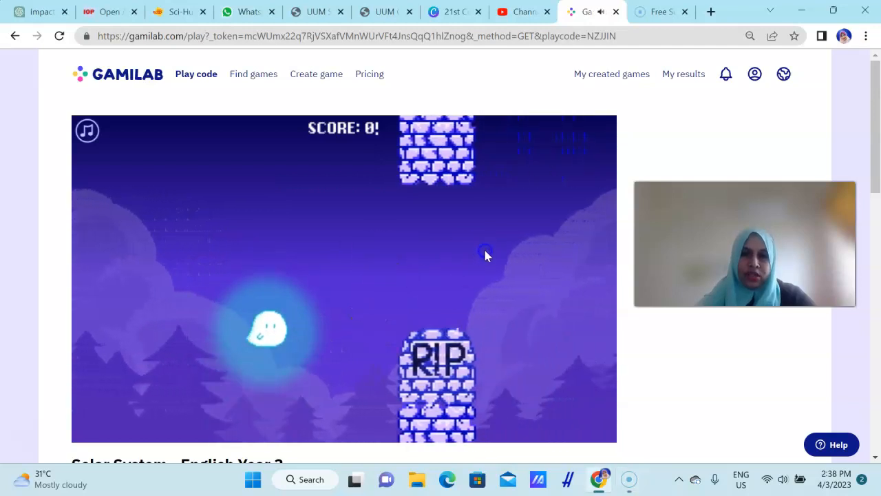
click(484, 250)
click(496, 251)
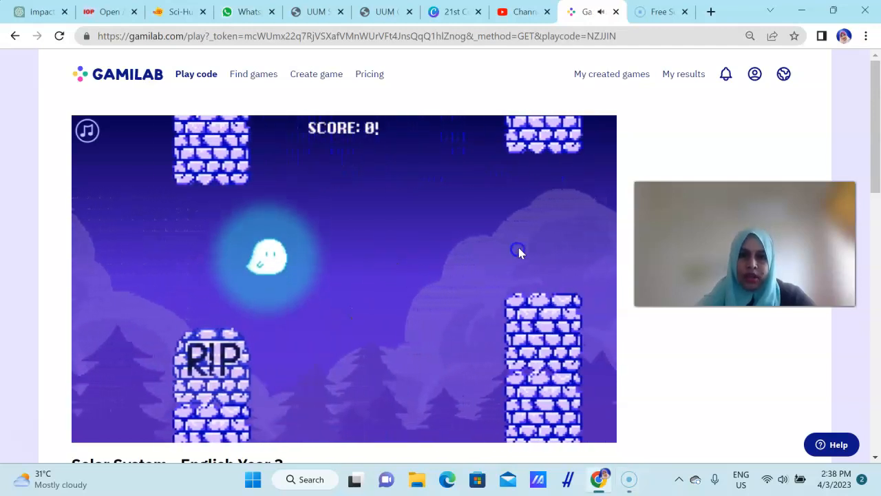
click(521, 246)
click(534, 239)
click(533, 240)
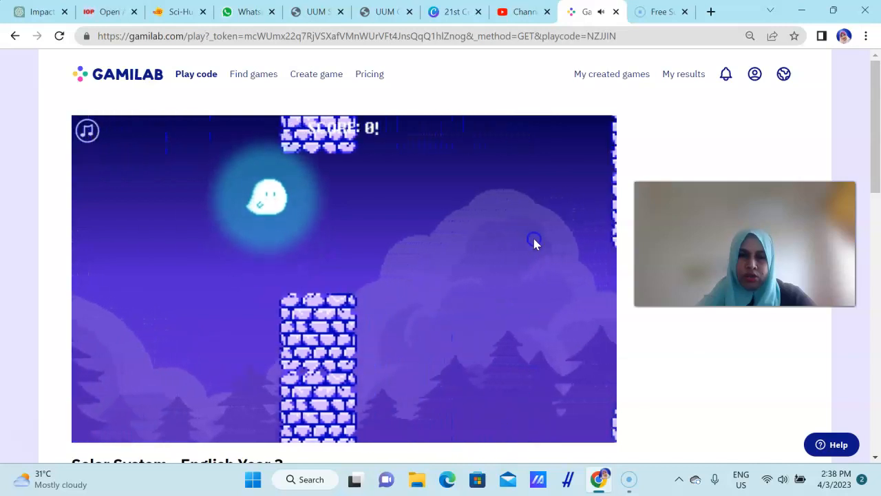
click(511, 281)
click(512, 287)
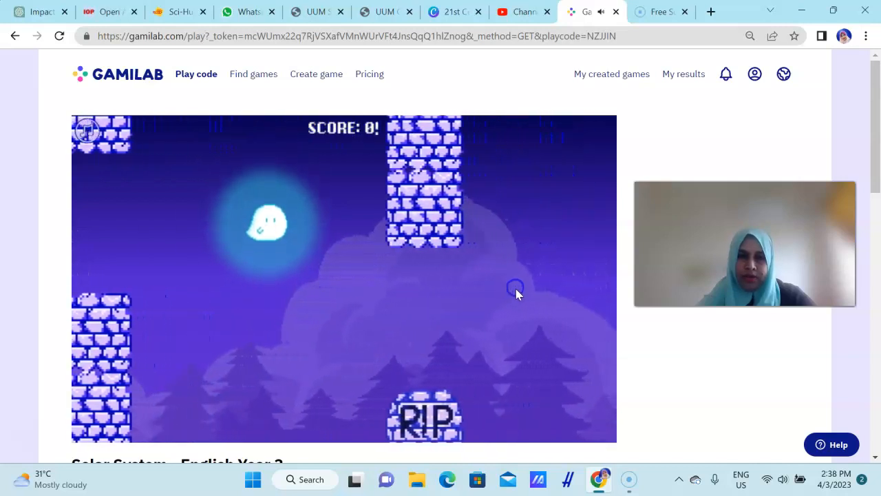
click(517, 292)
click(521, 297)
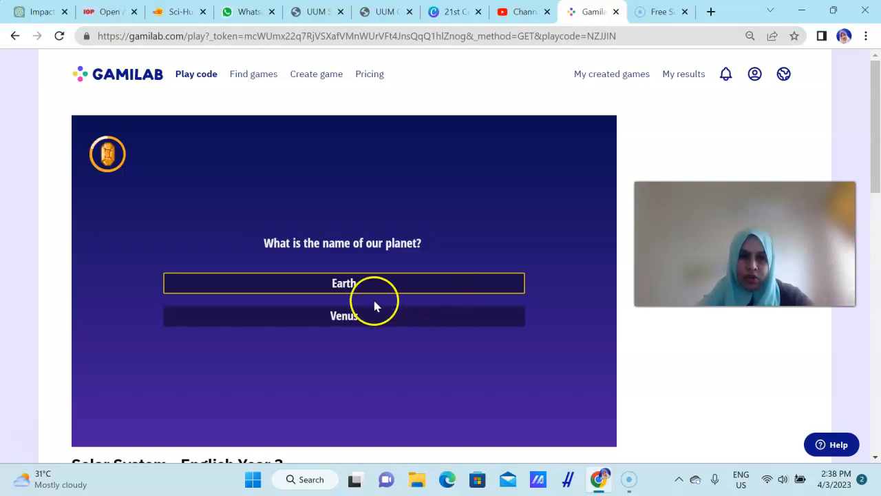
drag(682, 269, 667, 268)
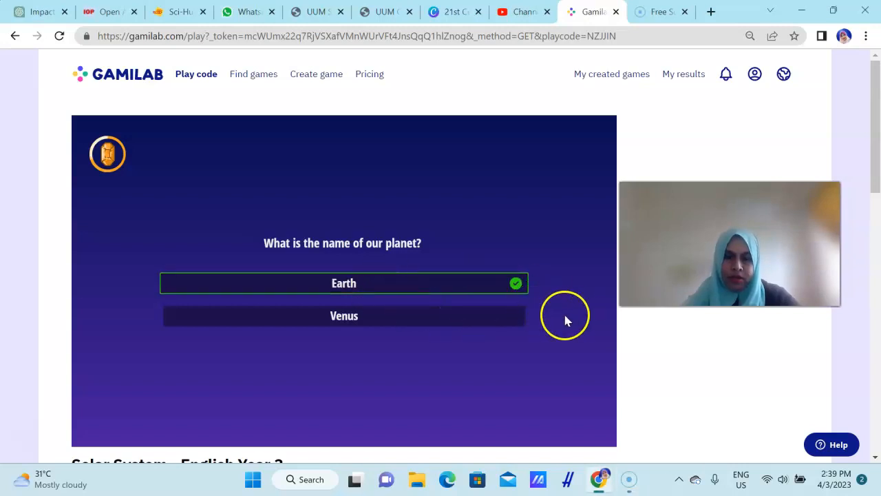
Step: Steer the ghost between the following pillars, collecting the red gem on the way to the question about the sun
click(526, 293)
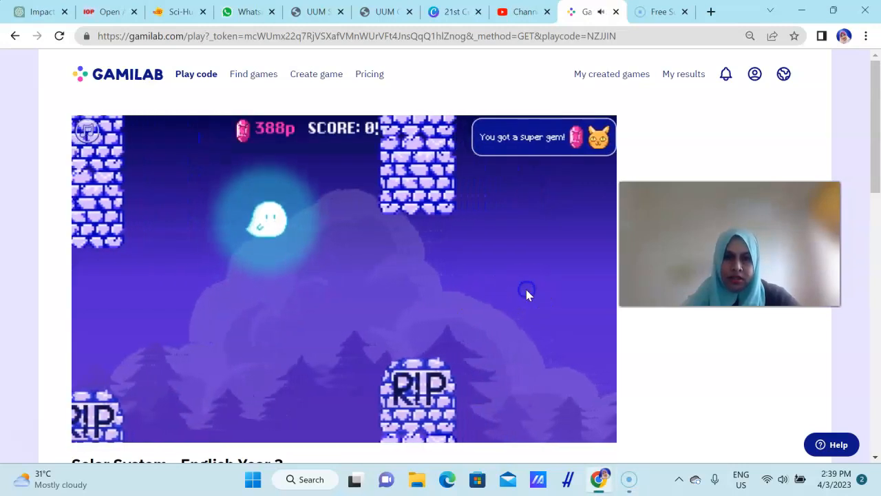
click(517, 289)
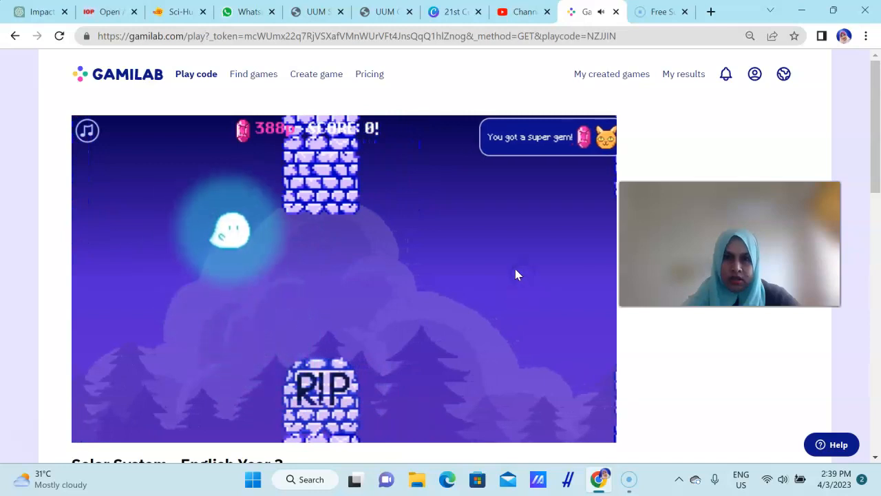
click(508, 270)
click(498, 270)
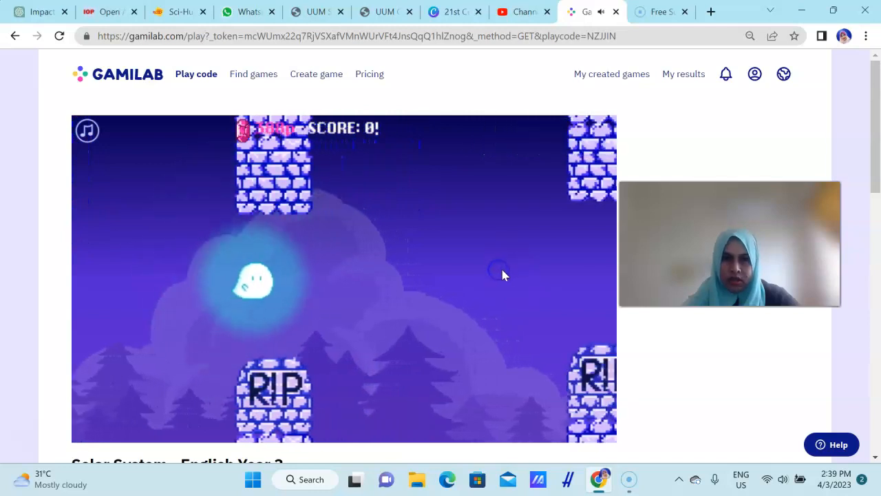
click(509, 272)
click(543, 273)
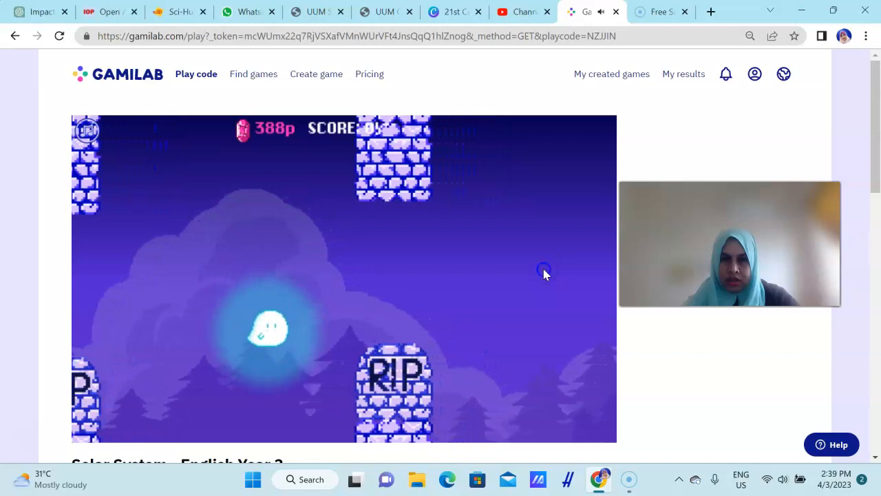
click(549, 271)
click(549, 272)
click(561, 276)
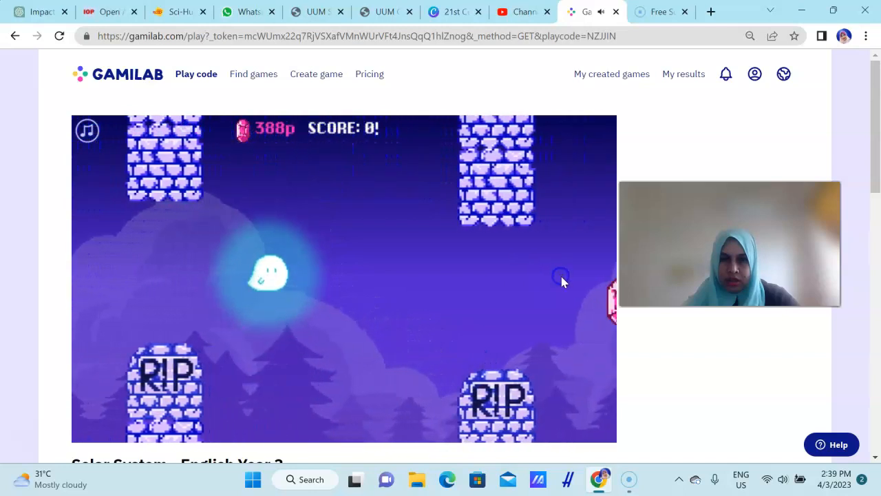
click(565, 268)
click(565, 269)
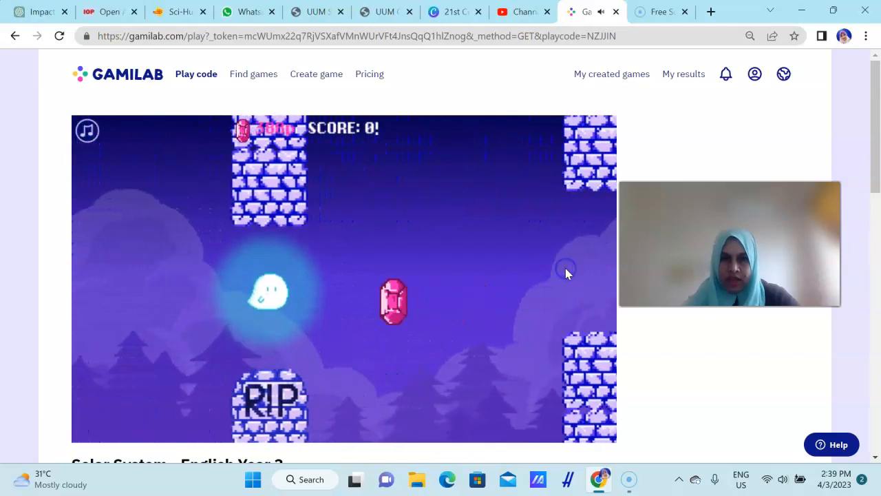
click(566, 268)
click(565, 268)
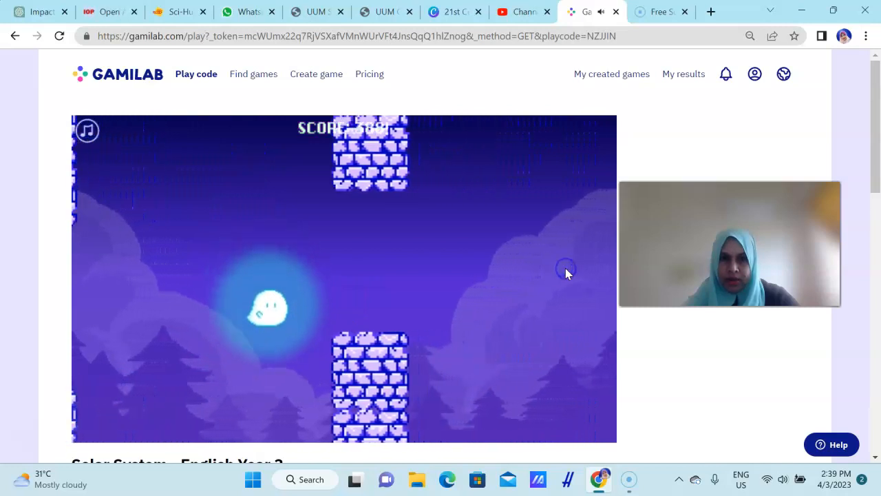
click(565, 268)
click(569, 275)
click(569, 278)
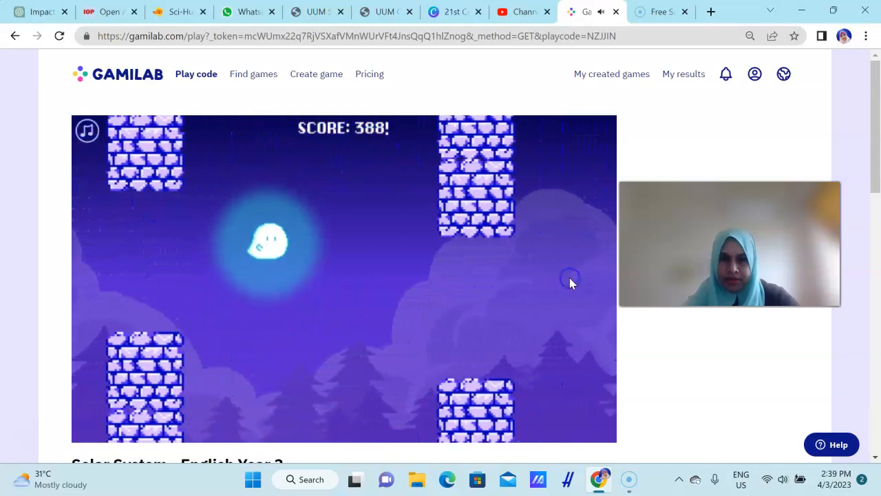
click(570, 280)
click(570, 281)
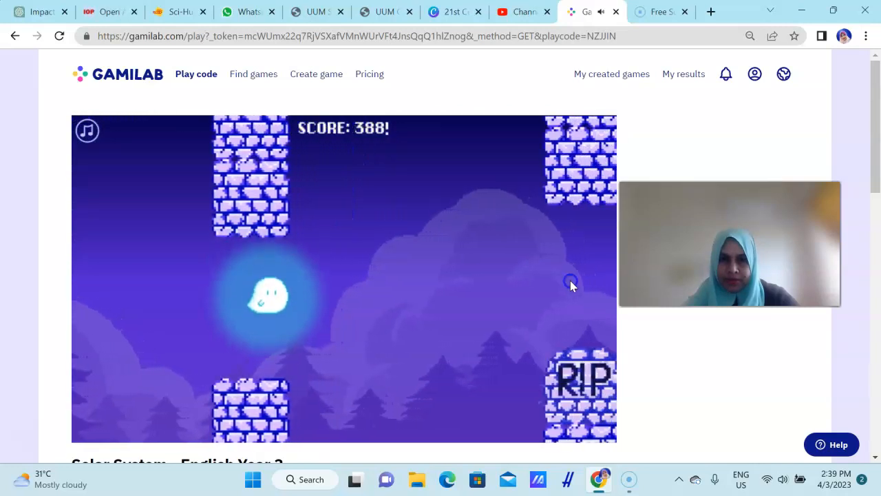
click(571, 280)
click(572, 281)
click(572, 281)
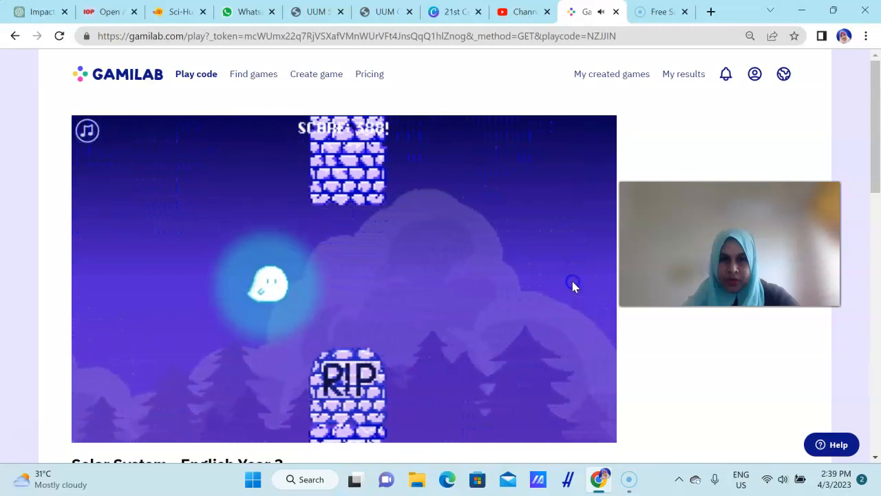
click(572, 281)
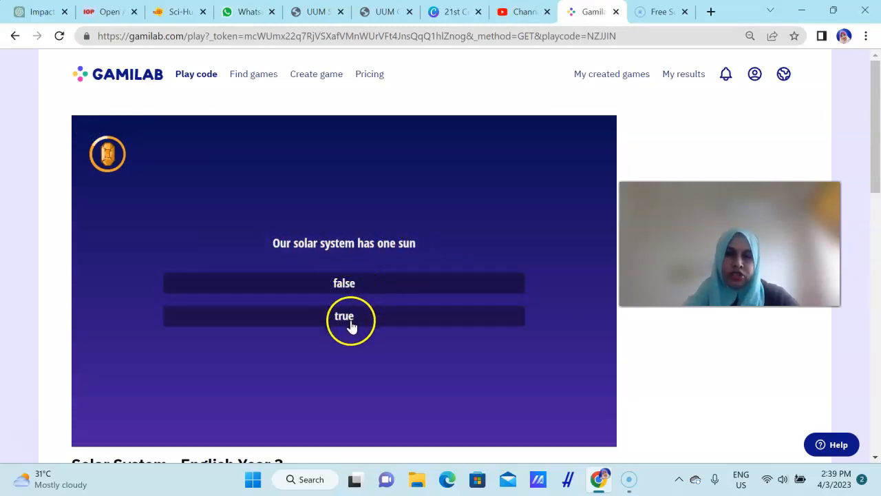
Step: Answer the question about the sun with "true" and steer the ghost between the next two pairs of pillars
click(536, 228)
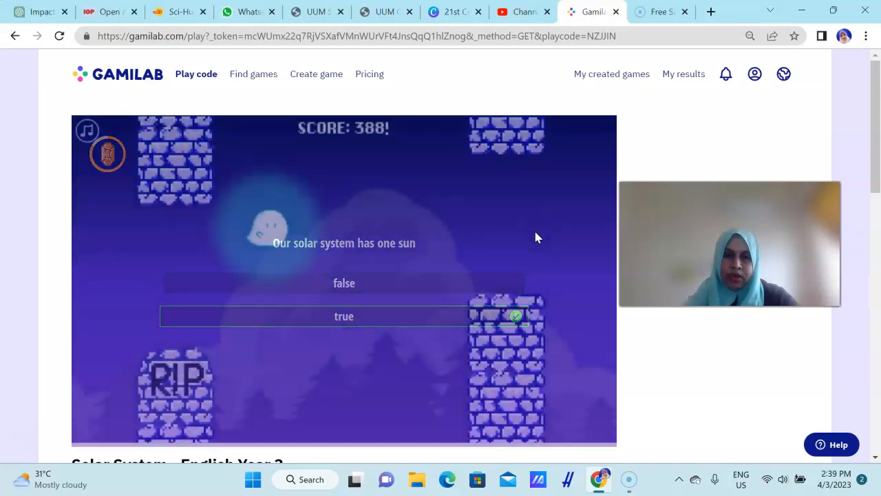
click(556, 227)
click(556, 230)
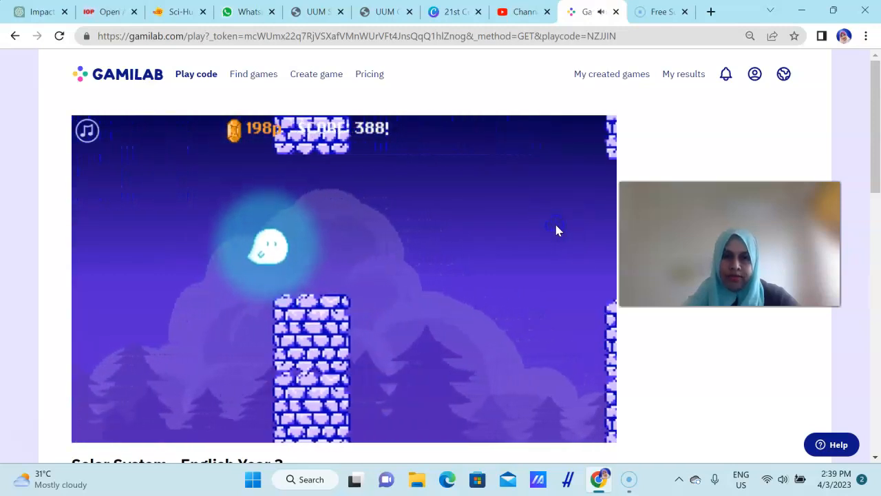
click(562, 231)
click(572, 233)
click(572, 234)
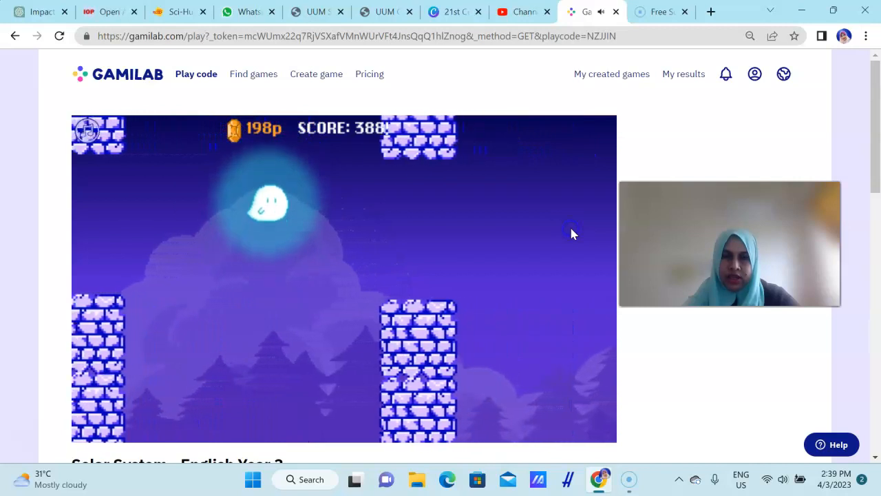
click(571, 234)
click(573, 233)
click(580, 241)
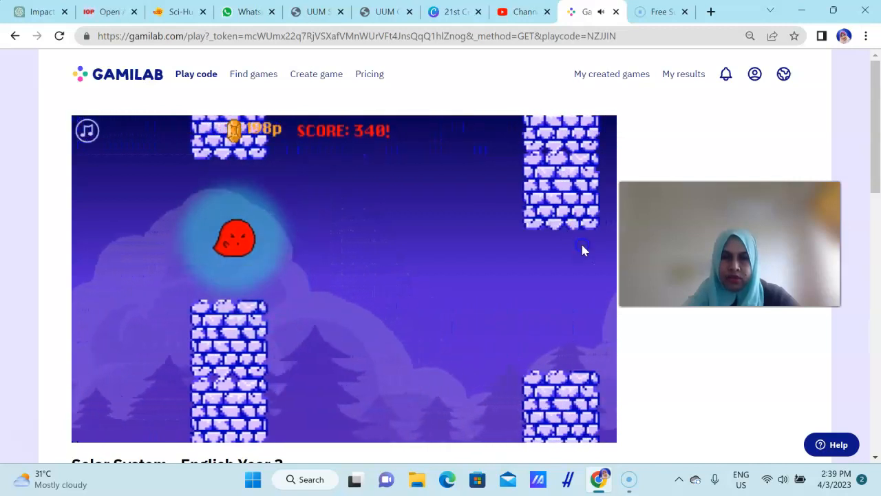
Step: Steer the ghost through the low gap between the following pillars and collect the orange gem behind them
click(568, 267)
click(538, 266)
click(563, 284)
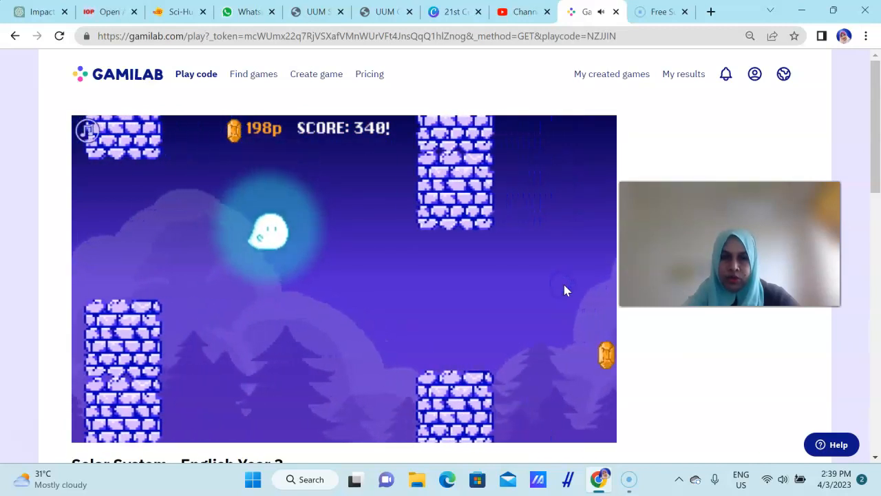
click(565, 284)
click(562, 285)
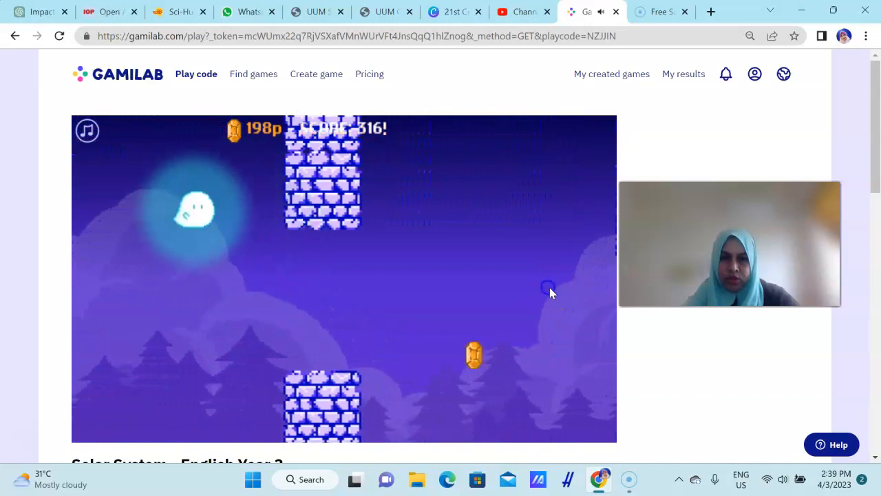
click(546, 295)
click(559, 293)
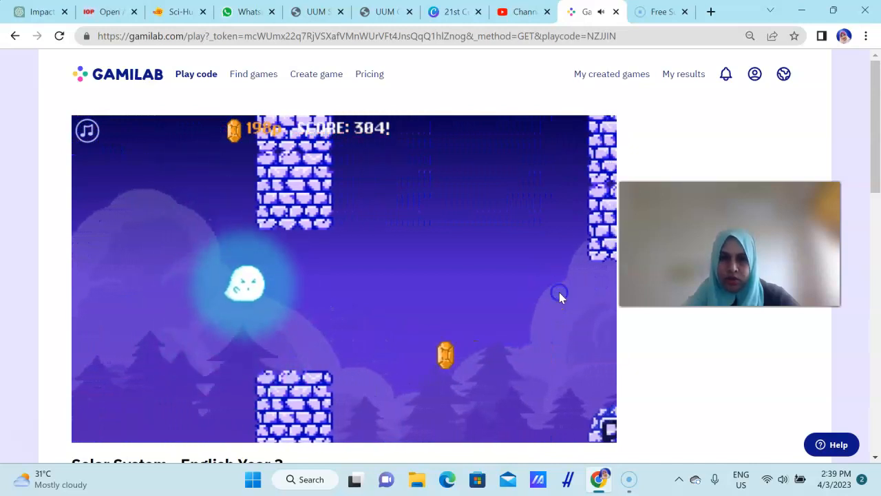
click(560, 292)
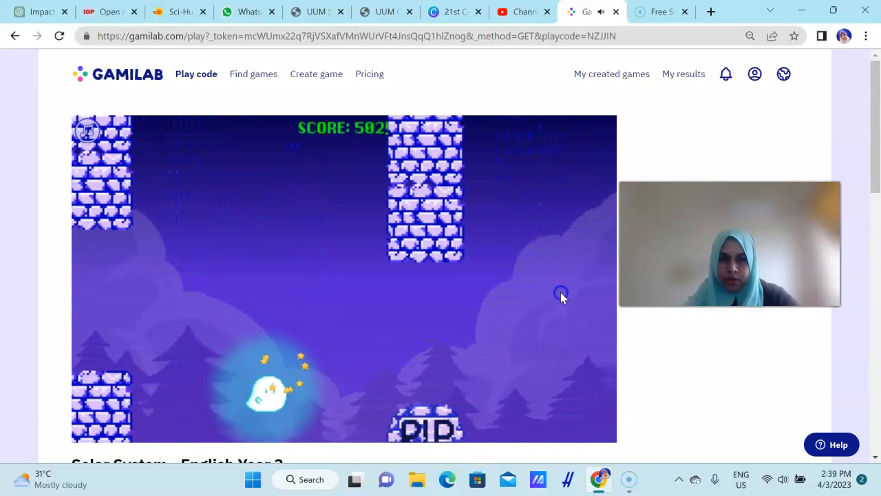
Step: Steer the ghost past the two RIP tombstones and through the next pillar gap to reach the question about Earth's moon
click(561, 295)
click(562, 295)
click(563, 295)
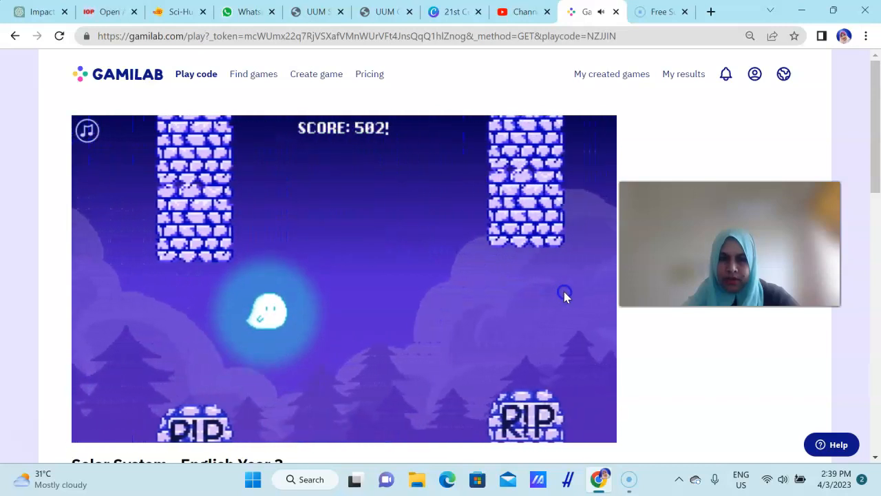
click(564, 295)
click(565, 300)
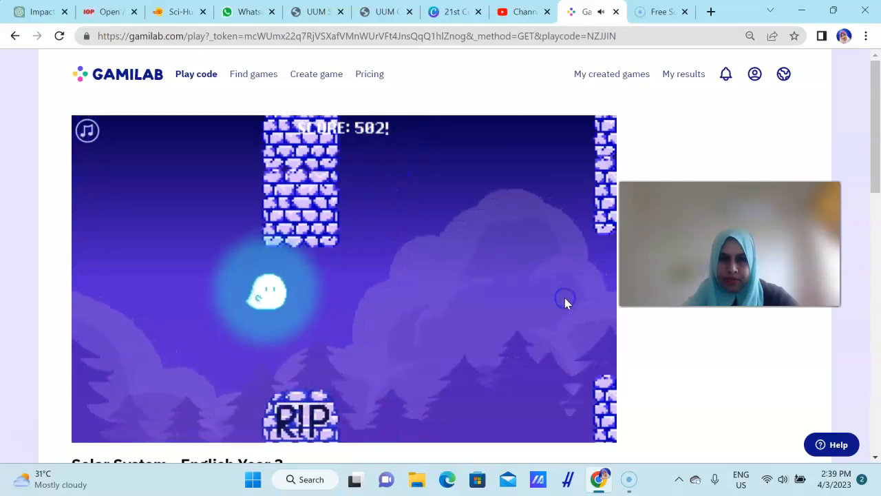
click(565, 300)
click(565, 301)
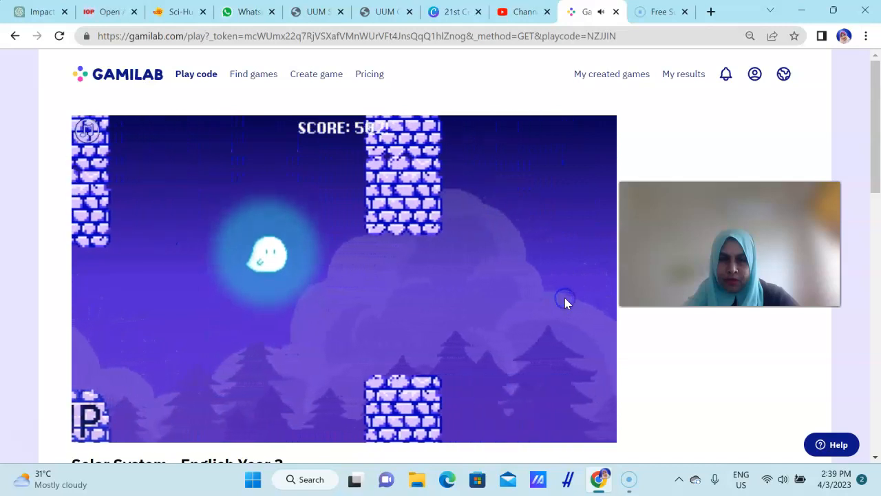
click(564, 299)
click(567, 299)
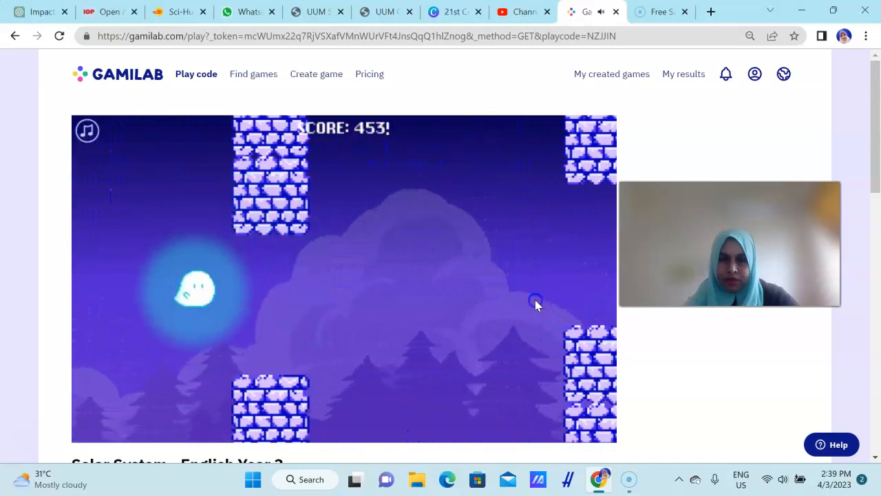
click(520, 268)
click(527, 266)
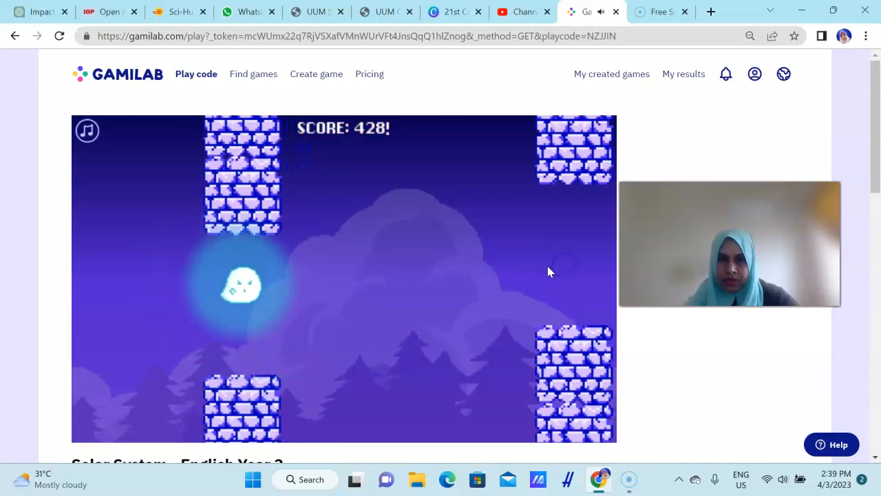
click(557, 265)
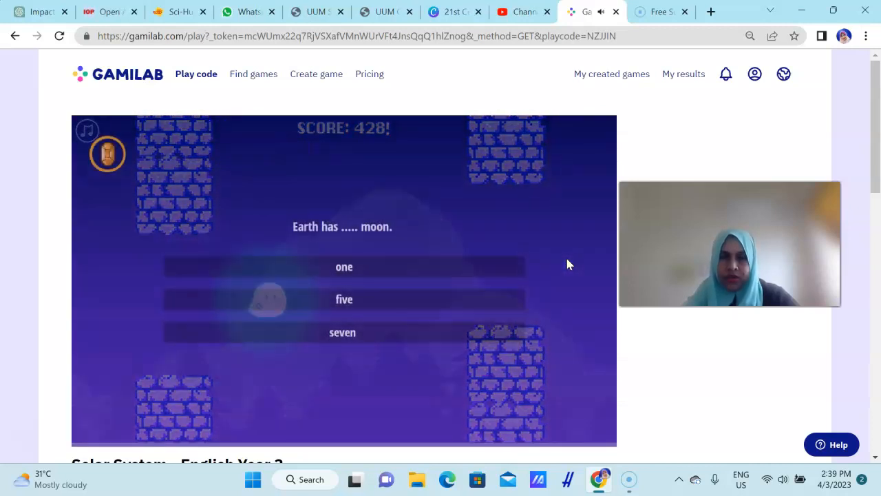
Step: Answer the Earth's moon question with "five" and steer the ghost between the next two pairs of pillars
click(367, 306)
click(548, 310)
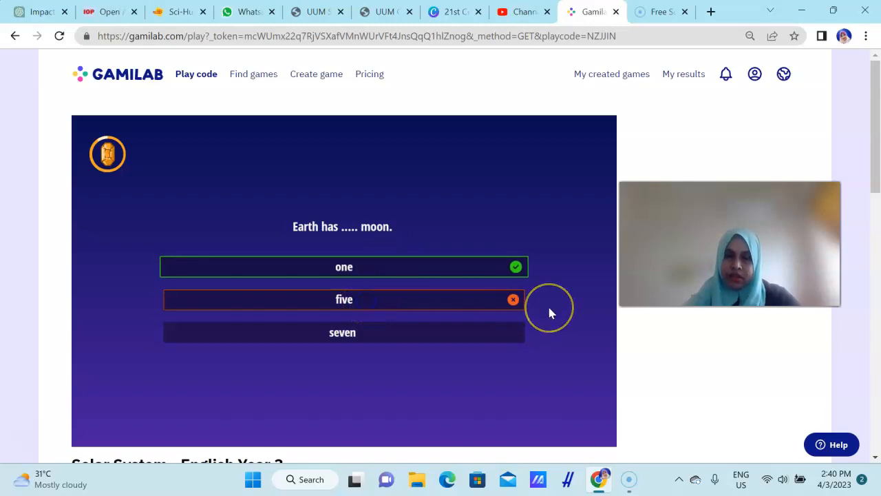
click(546, 255)
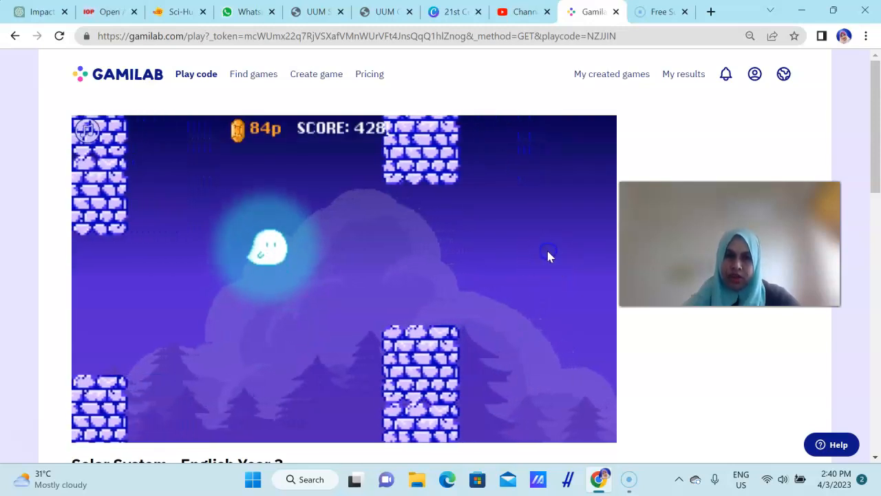
click(553, 257)
click(552, 255)
click(562, 258)
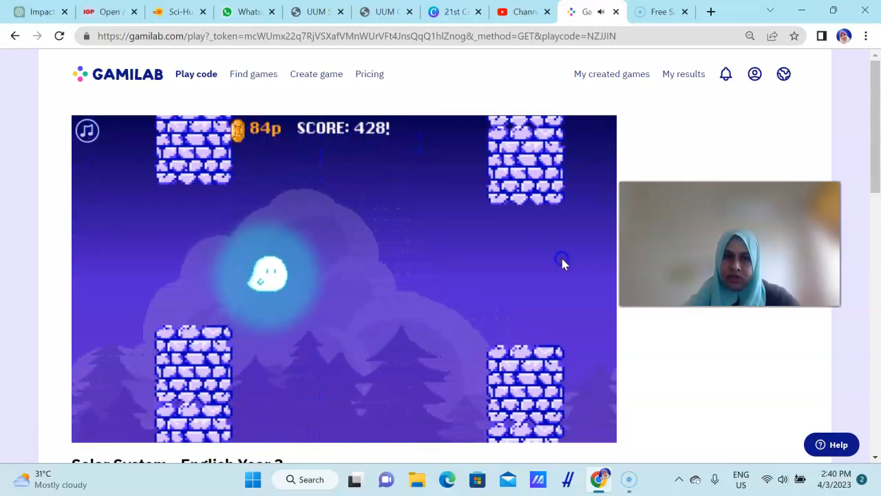
click(573, 261)
click(579, 265)
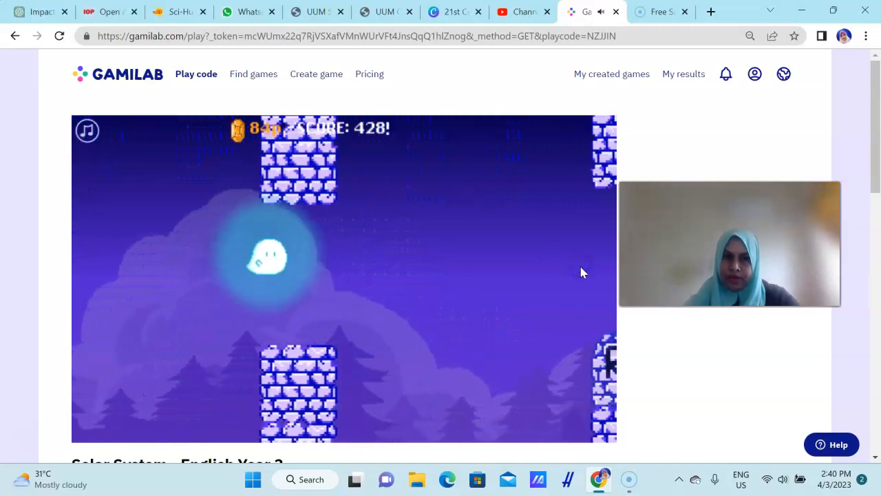
click(584, 267)
Step: Free the ghost from the pillar and steer it over the RIP tombstone towards the small orange gem
click(543, 277)
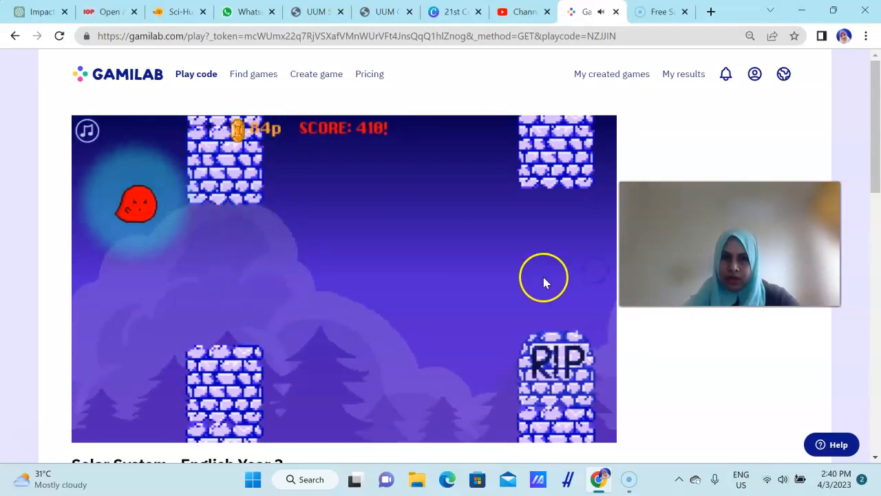
click(536, 275)
click(551, 274)
click(563, 273)
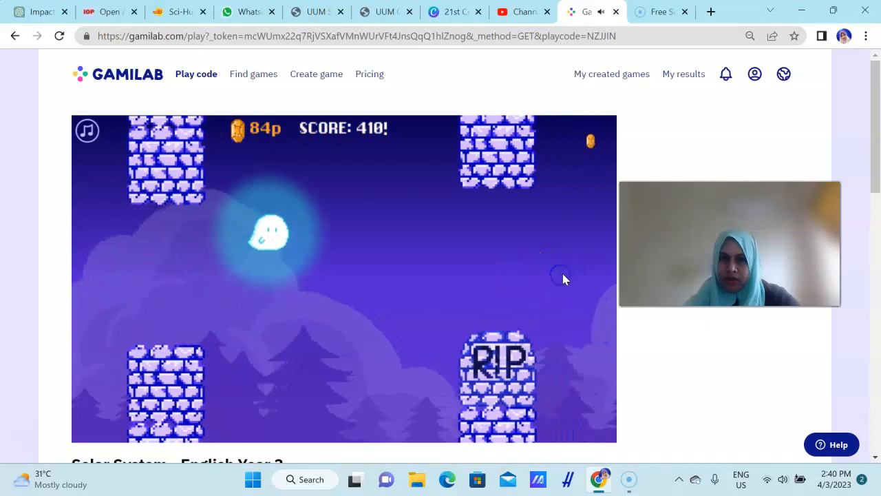
click(563, 273)
click(564, 273)
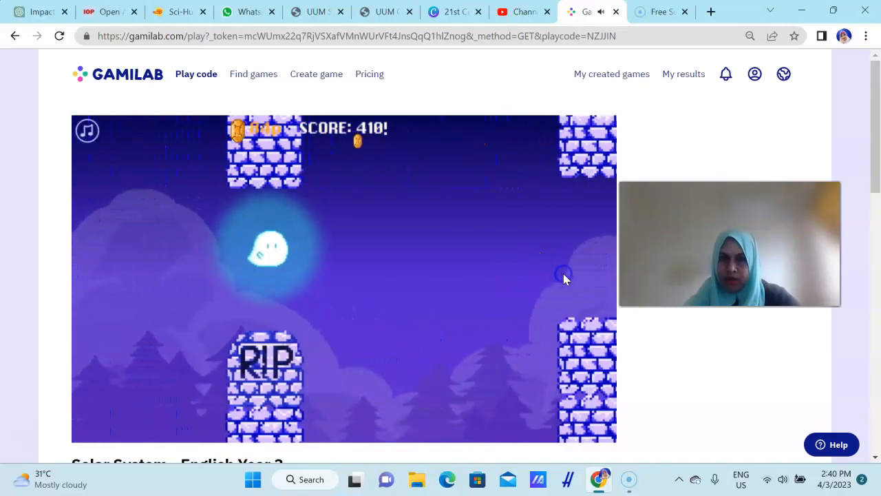
click(566, 269)
click(281, 153)
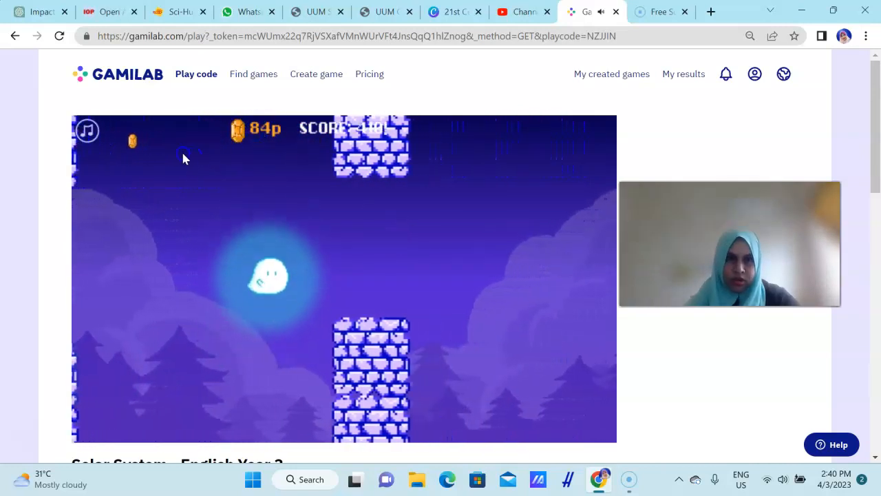
Step: Steer the ghost through the next two pillar gaps and over the last RIP tombstone before the flags
click(413, 236)
click(537, 252)
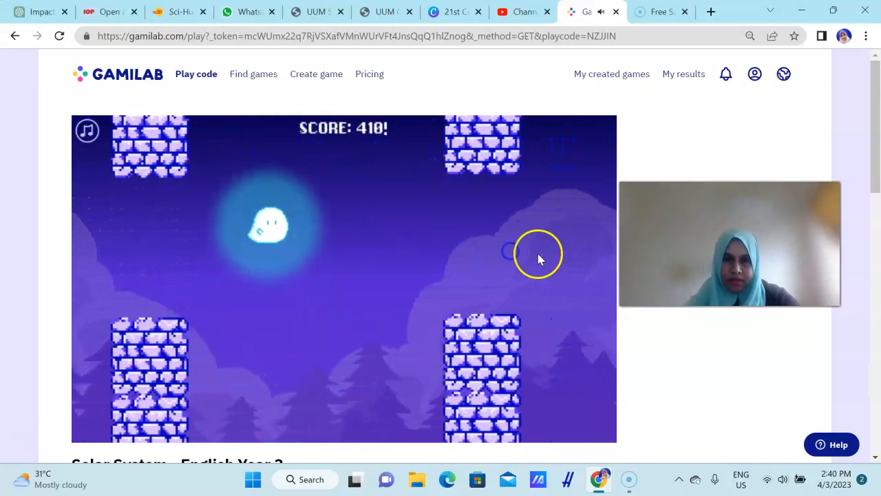
click(545, 253)
click(549, 255)
click(547, 254)
click(540, 256)
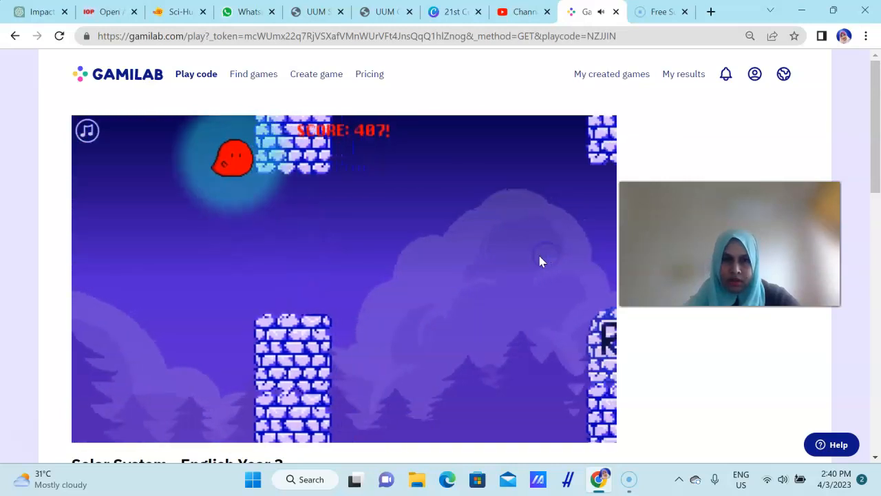
click(531, 258)
click(554, 256)
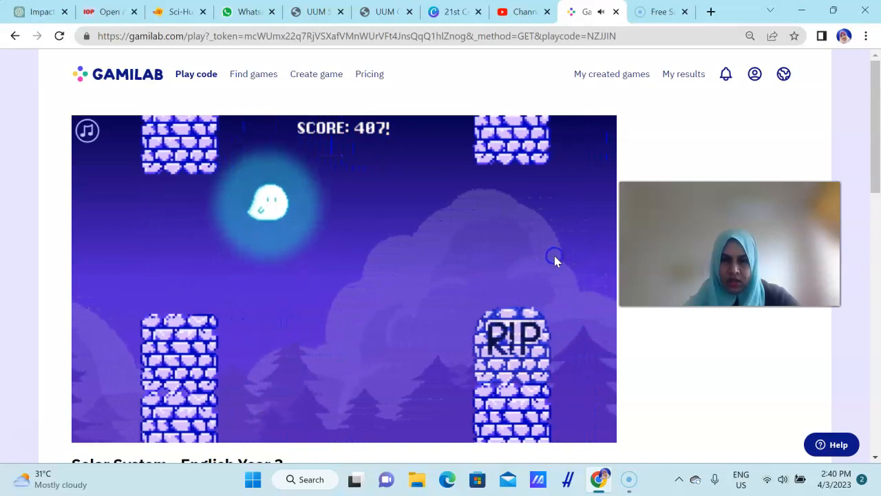
click(555, 257)
click(549, 256)
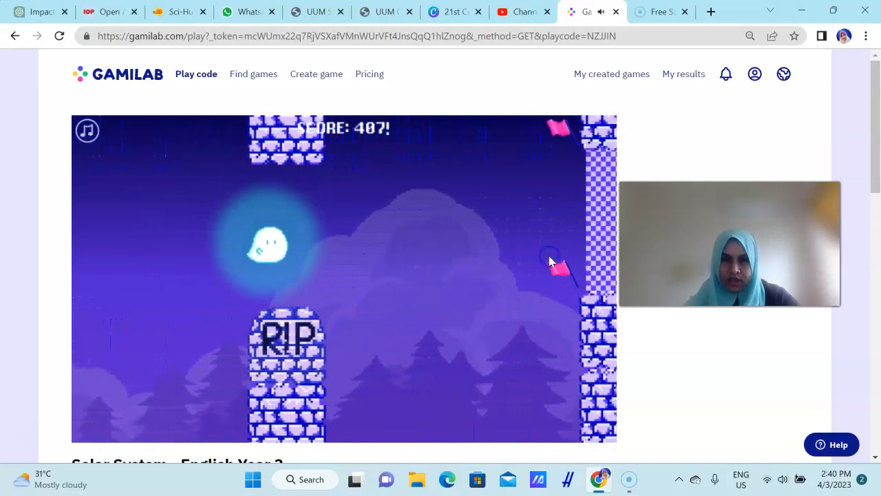
Step: Guide the ghost across the checkered finish line between the pink flags to complete the game
click(542, 244)
click(589, 242)
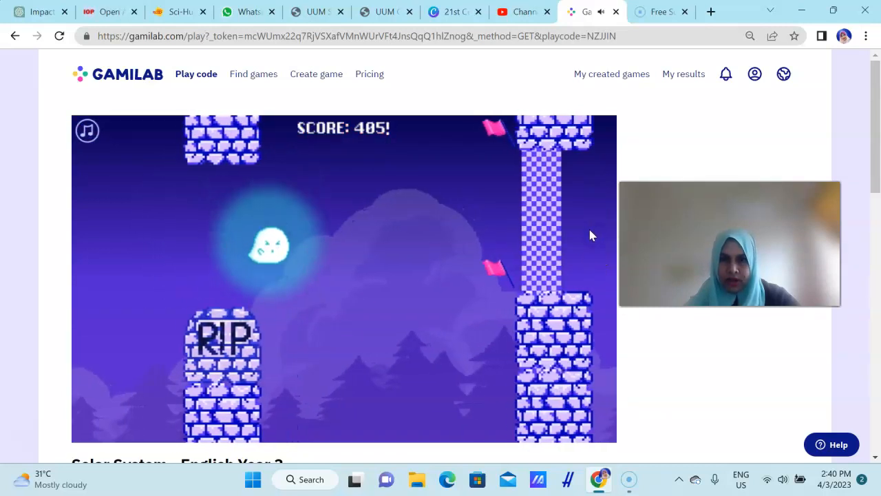
click(590, 234)
click(590, 234)
click(584, 232)
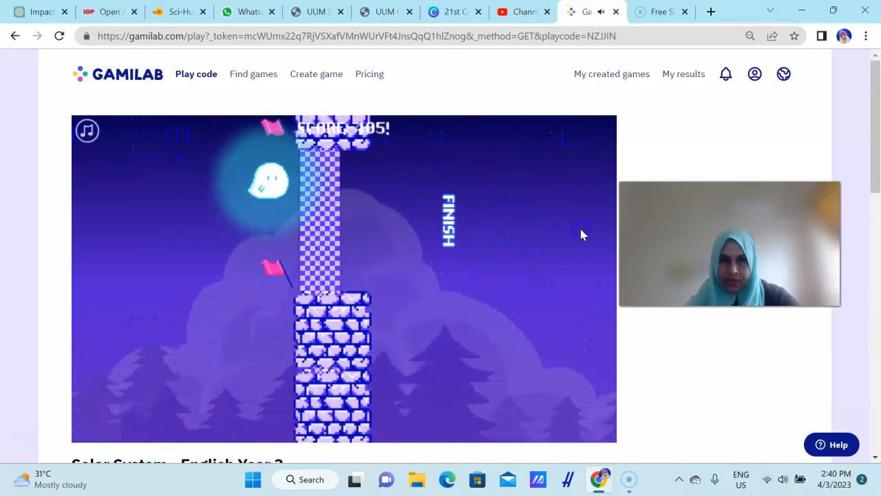
click(582, 234)
click(584, 236)
click(585, 239)
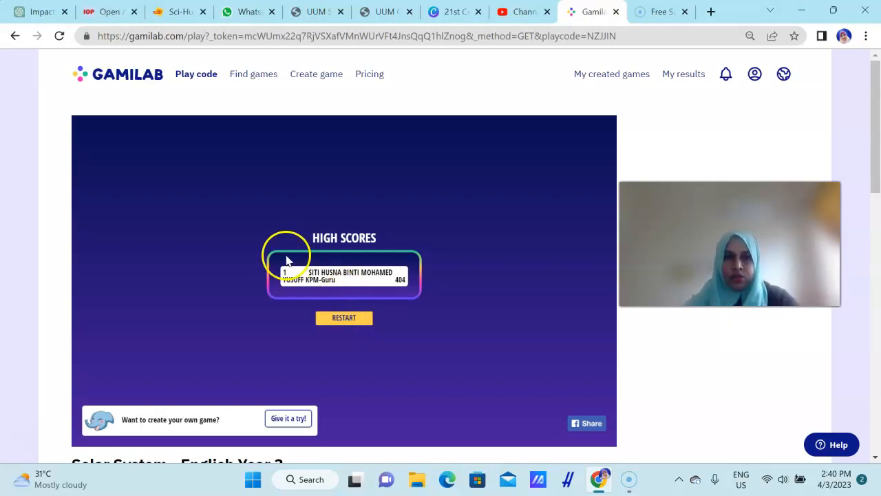
Step: Open the Solar System - English Year 3 game for editing and copy the play URL from its play code details
click(127, 81)
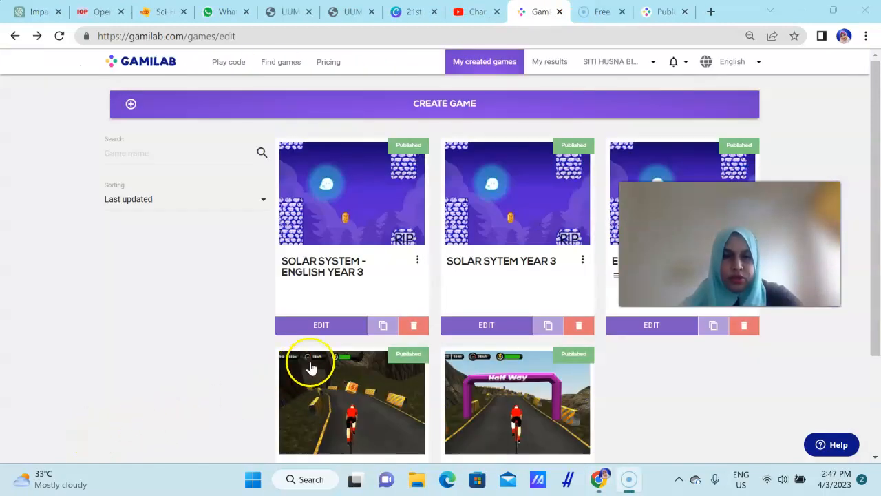
click(334, 334)
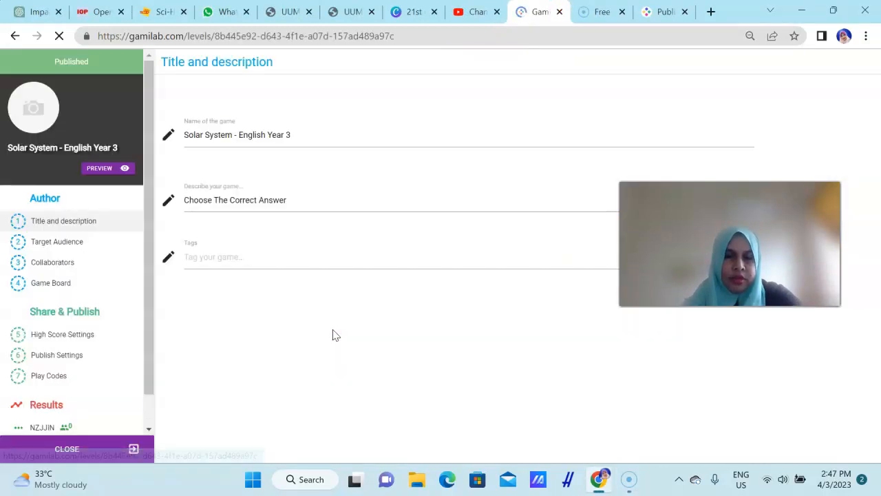
click(56, 381)
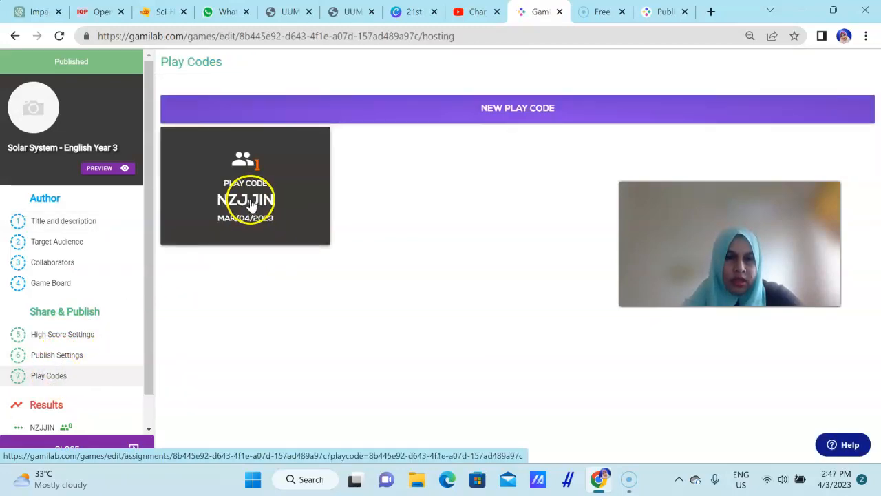
click(251, 203)
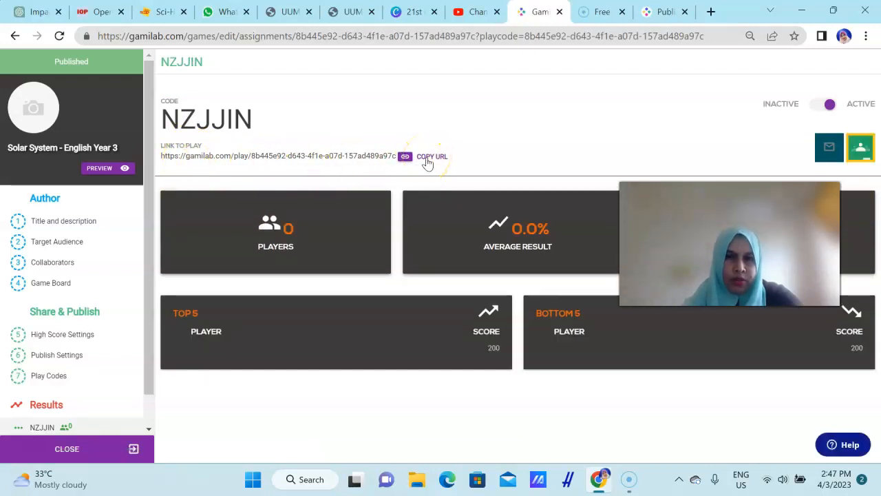
click(423, 157)
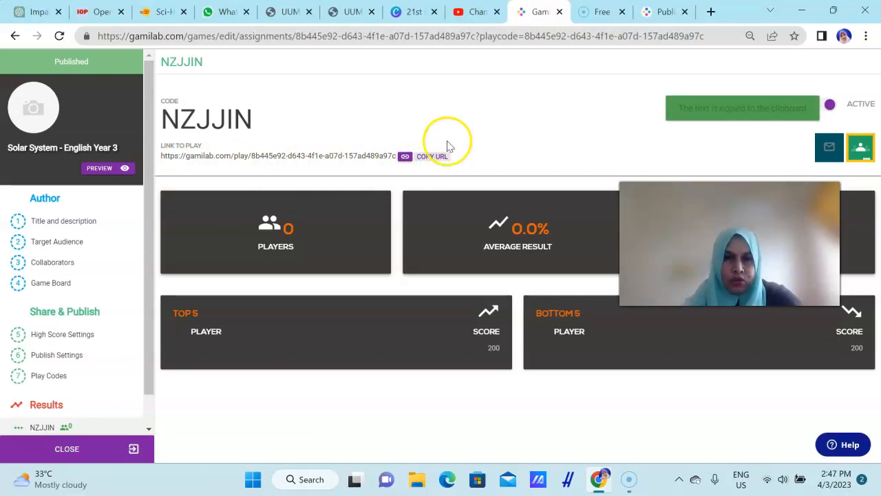
Step: Load the copied play link in a new browser tab
click(710, 12)
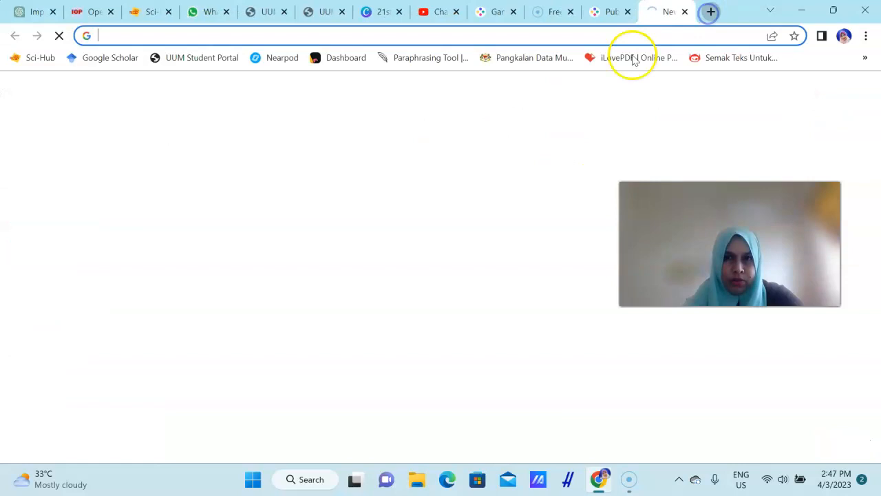
right_click(272, 34)
click(303, 126)
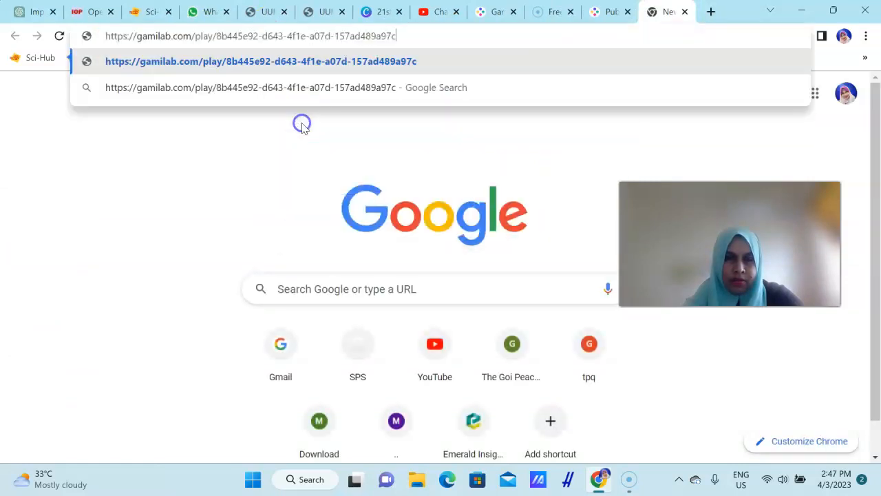
key(Return)
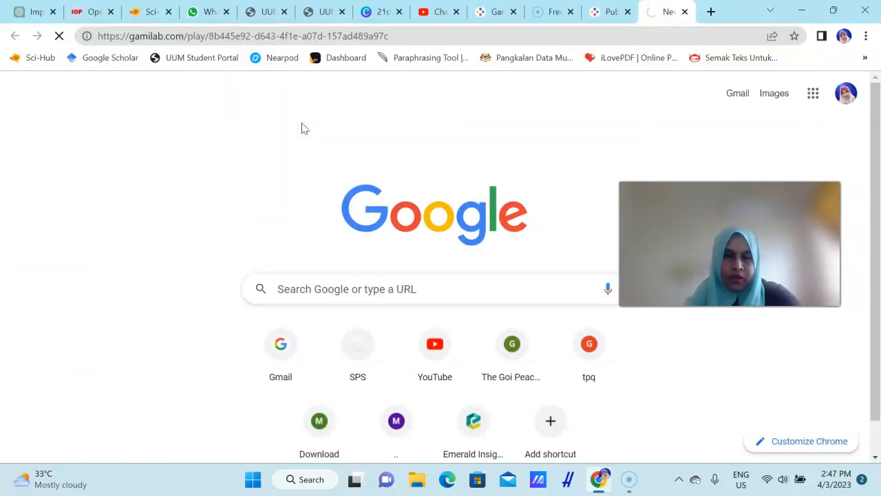